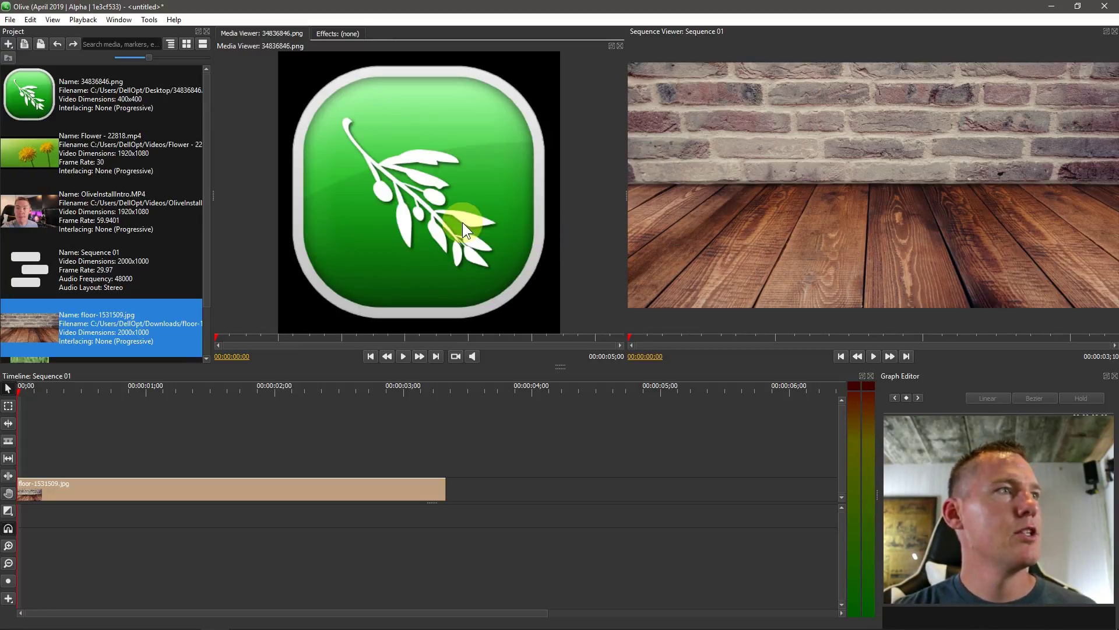
- Place 34836846.png on a track above floor-1531509.jpg, starting at 00:00
{"action": "left_click_drag", "start_coordinate": [89, 392], "coordinate": [142, 388]}
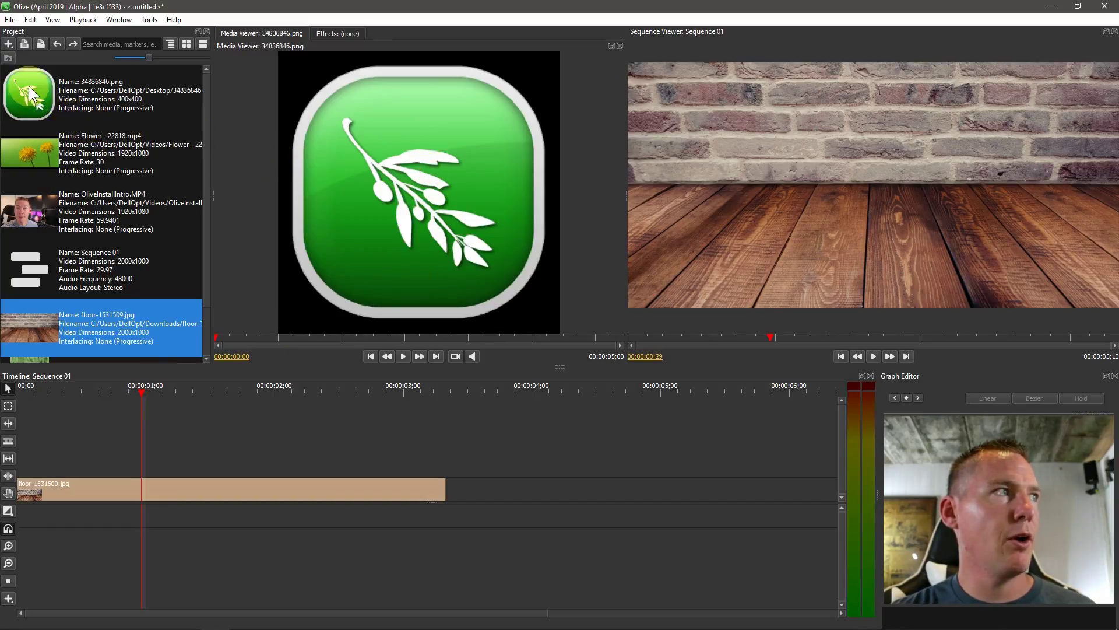
{"action": "left_click_drag", "start_coordinate": [29, 85], "coordinate": [111, 467]}
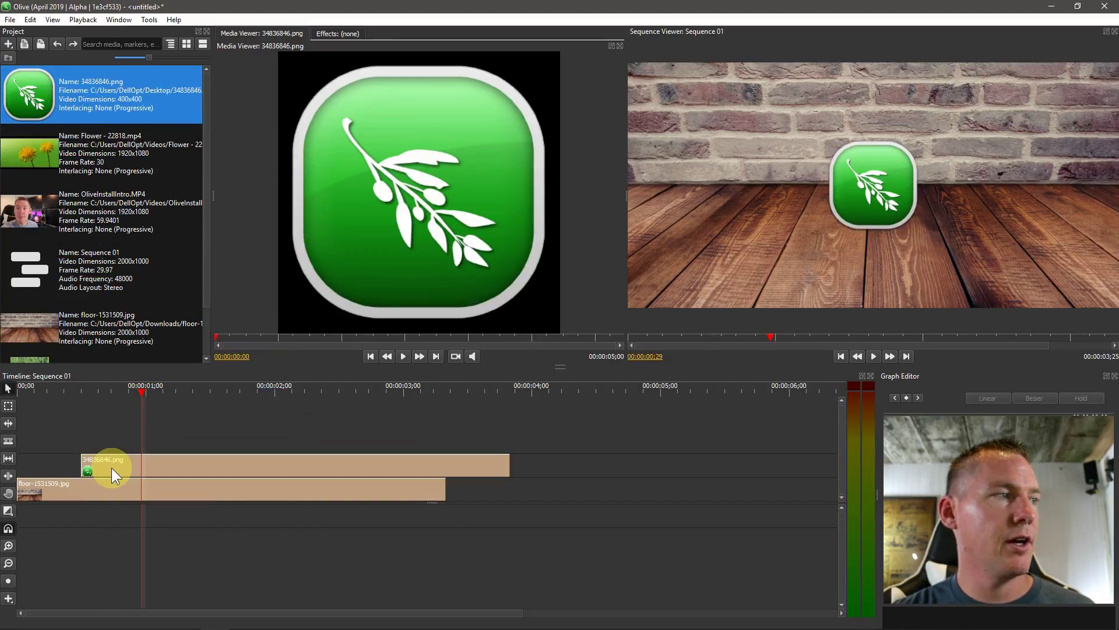
{"action": "left_click_drag", "start_coordinate": [190, 464], "coordinate": [89, 484]}
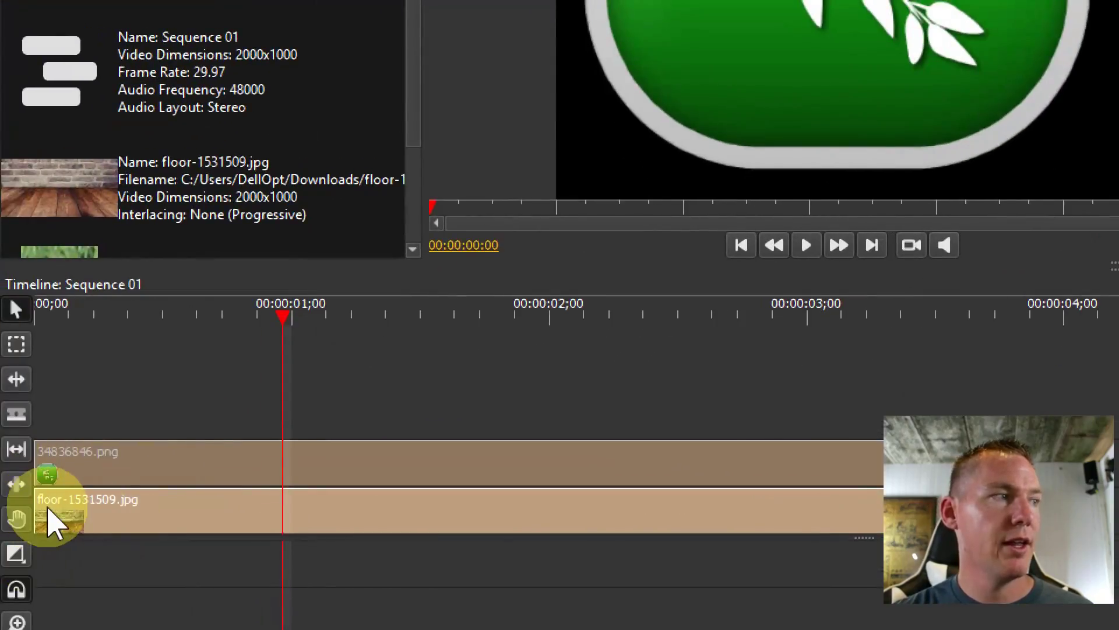
- Undo an accidental resize of the floor background and reposition the logo in the frame
{"action": "left_click", "coordinate": [44, 489]}
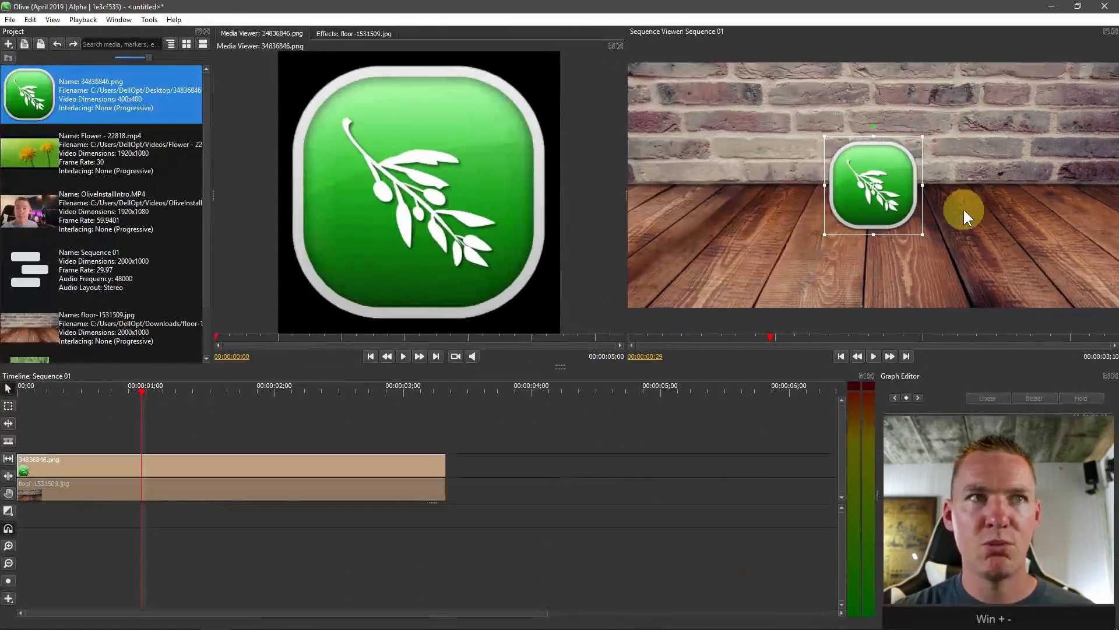
{"action": "left_click_drag", "start_coordinate": [866, 162], "coordinate": [826, 154]}
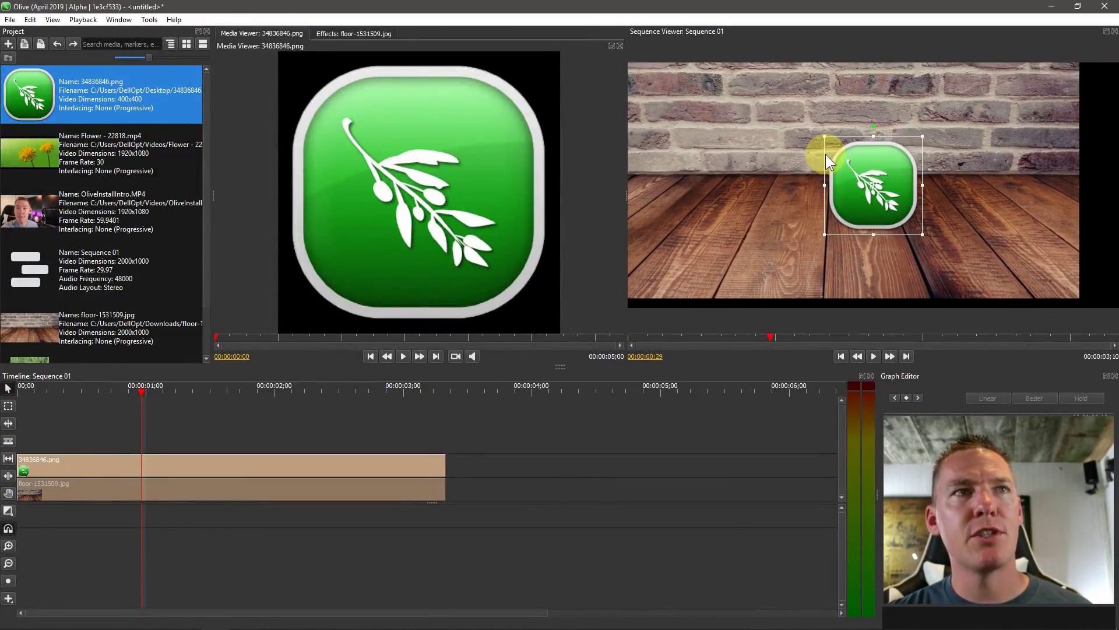
{"action": "key", "text": "ctrl+z"}
{"action": "key", "text": "ctrl+z"}
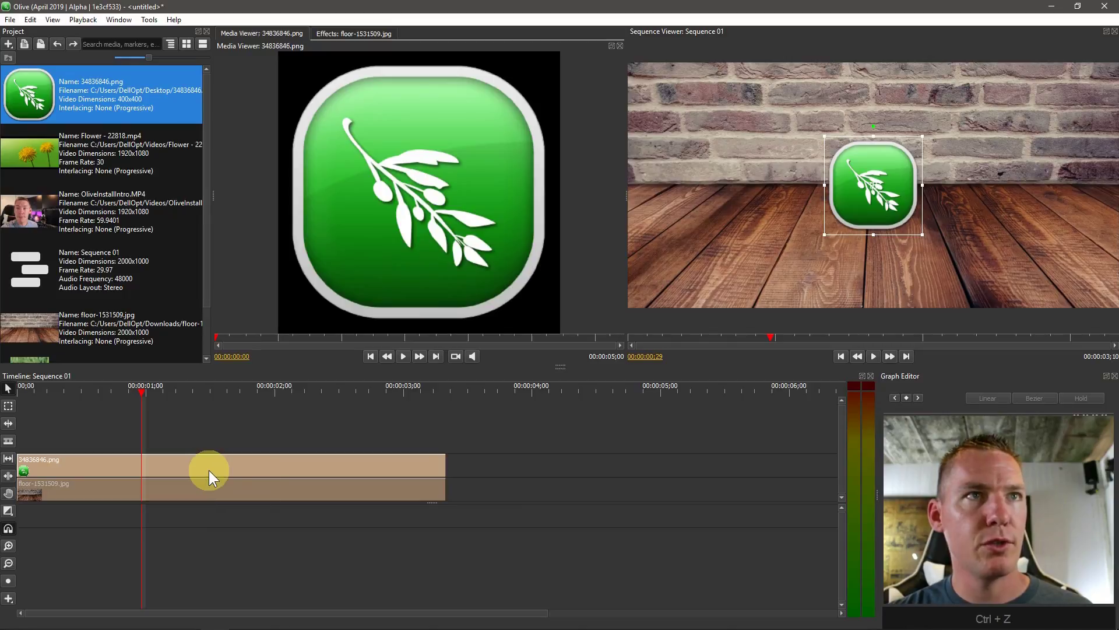
{"action": "left_click_drag", "start_coordinate": [862, 149], "coordinate": [893, 150]}
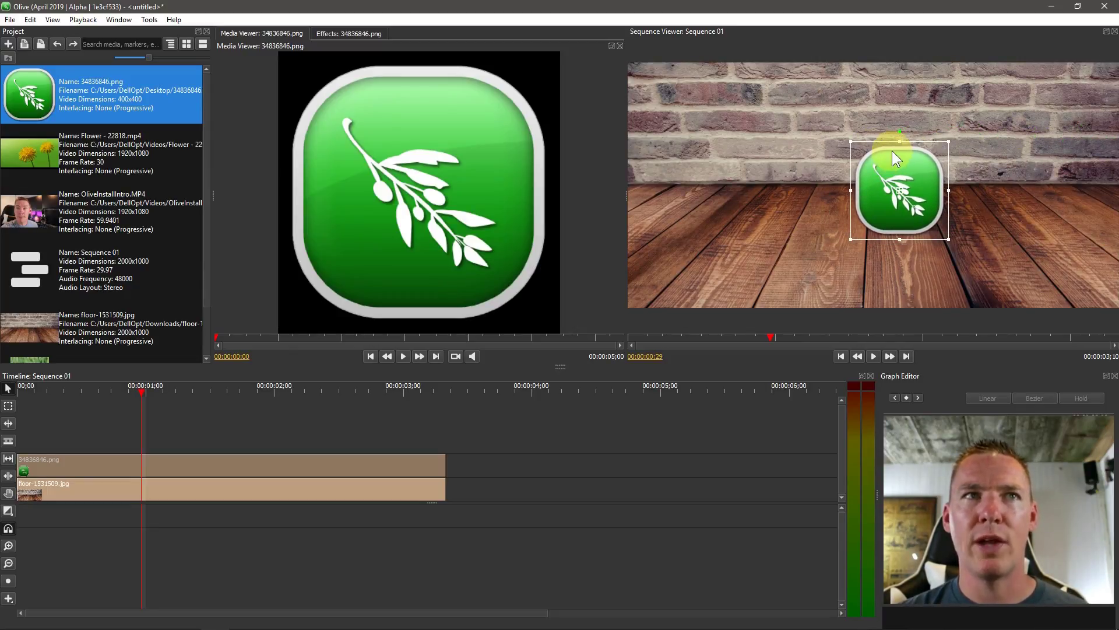
- With the logo's Transform settings shown, drag it in the viewer toward the frame's left edge
{"action": "left_click", "coordinate": [348, 33]}
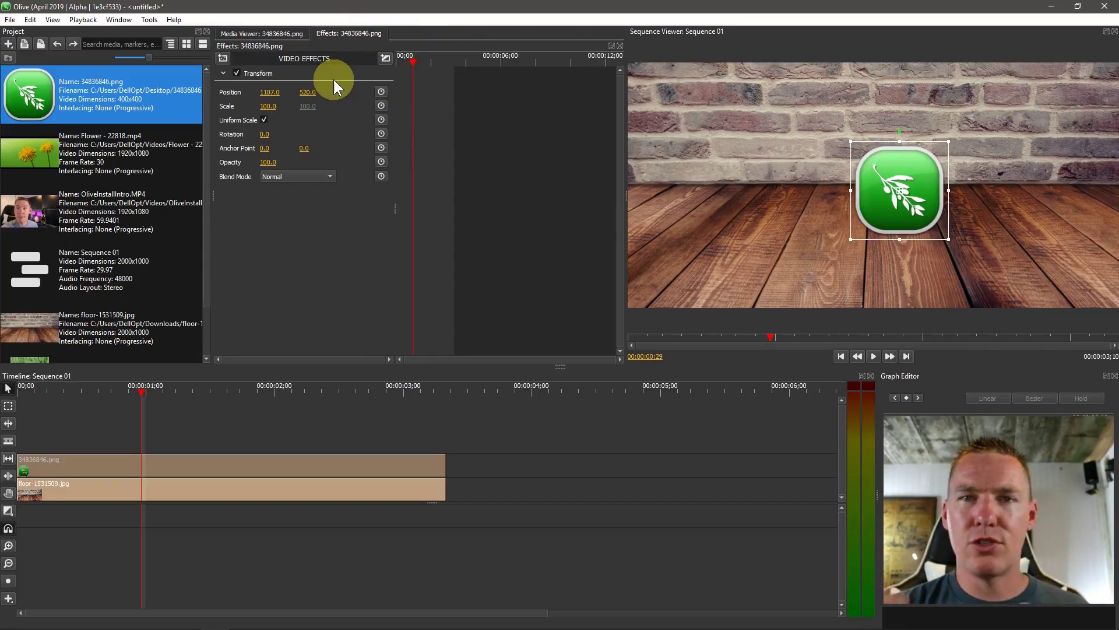
{"action": "left_click_drag", "start_coordinate": [876, 169], "coordinate": [780, 177]}
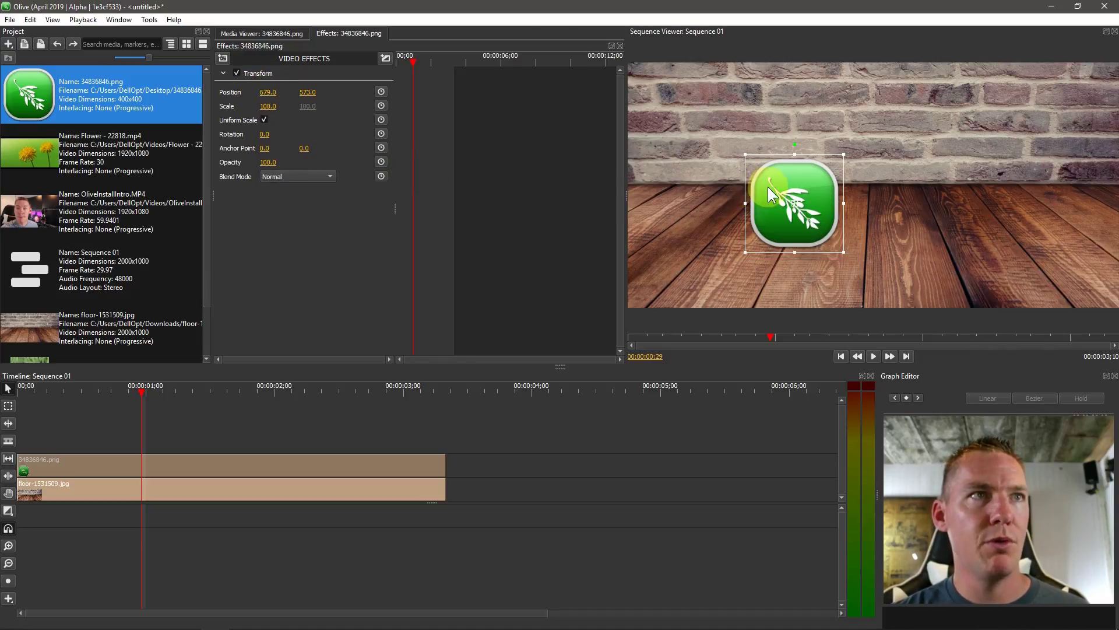
{"action": "left_click_drag", "start_coordinate": [768, 187], "coordinate": [678, 110]}
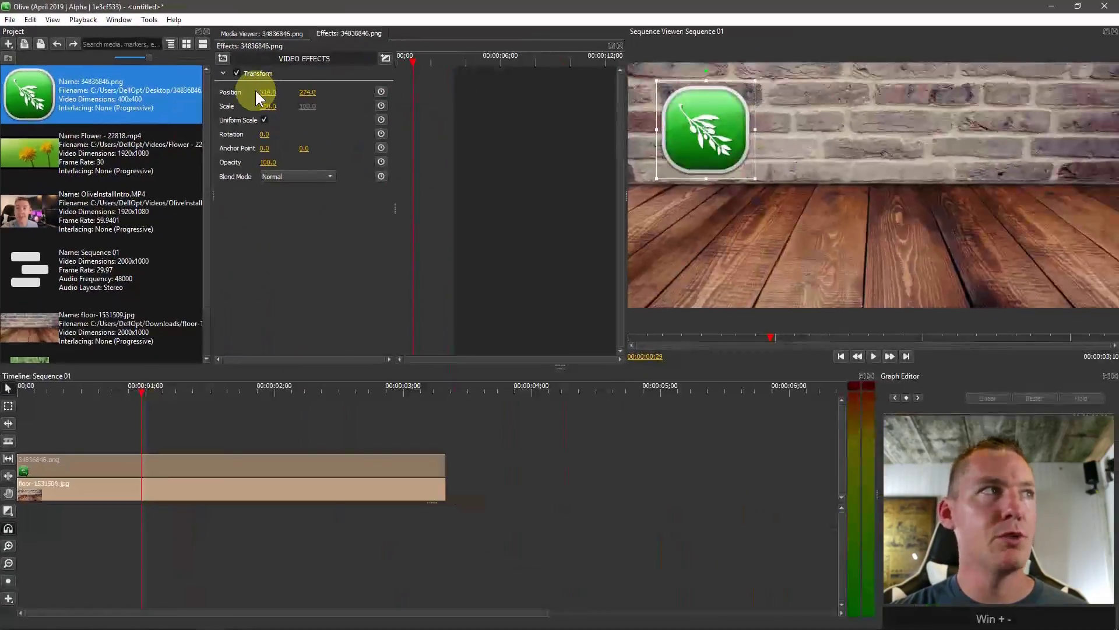
{"action": "left_click_drag", "start_coordinate": [488, 177], "coordinate": [671, 177]}
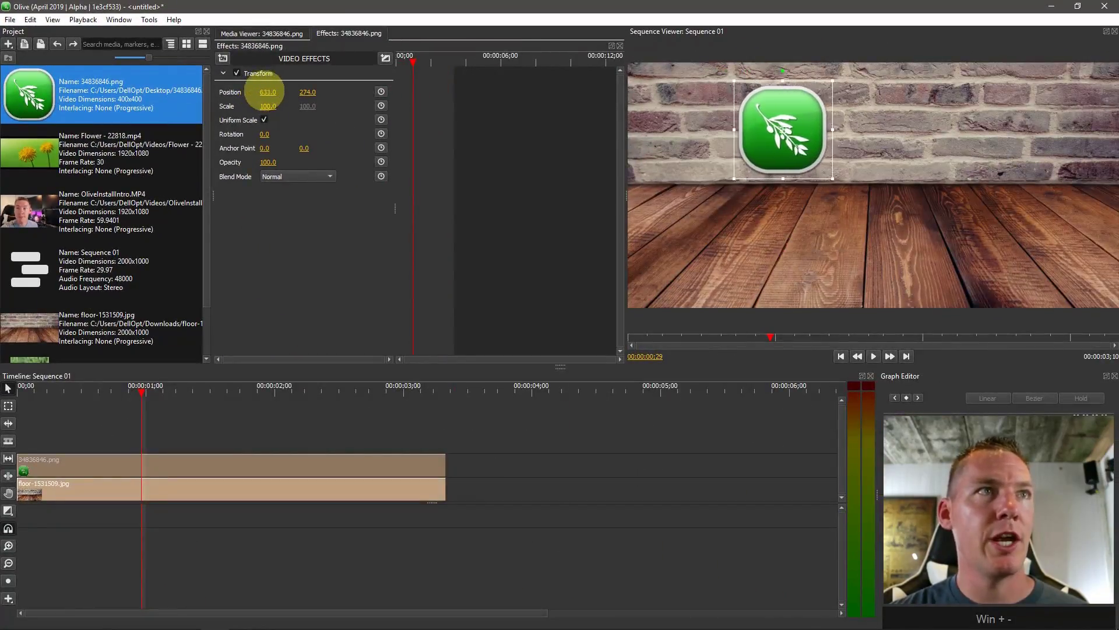
{"action": "left_click_drag", "start_coordinate": [268, 92], "coordinate": [306, 92]}
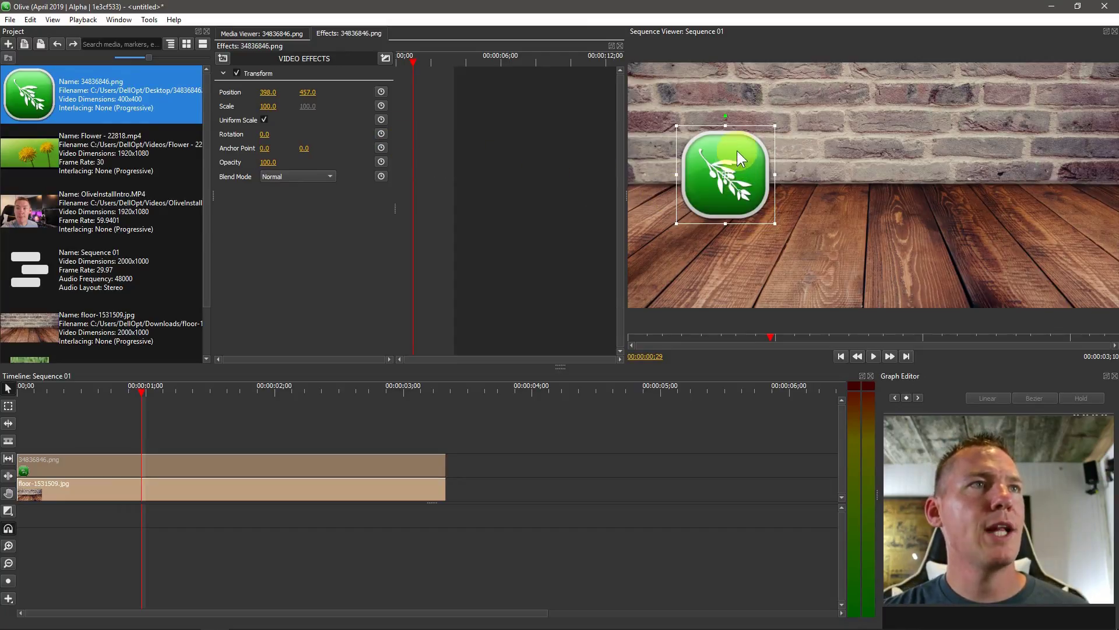
{"action": "left_click_drag", "start_coordinate": [738, 151], "coordinate": [664, 162]}
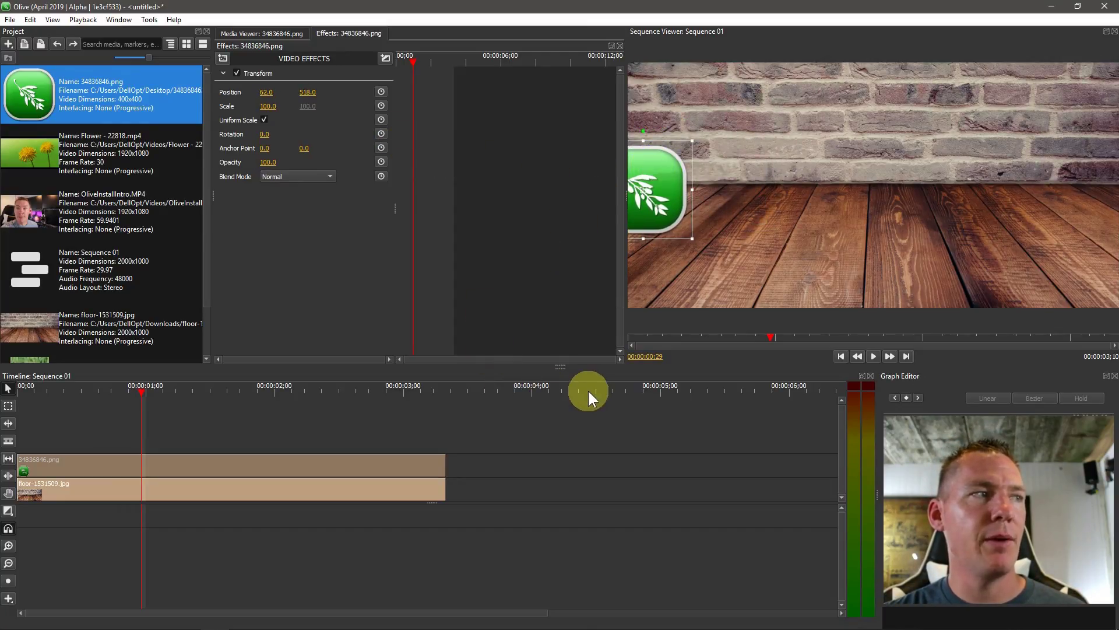
- Preview playback, nudge the logo to Position -113.0, 530.0, and return to the start
{"action": "key", "text": "space"}
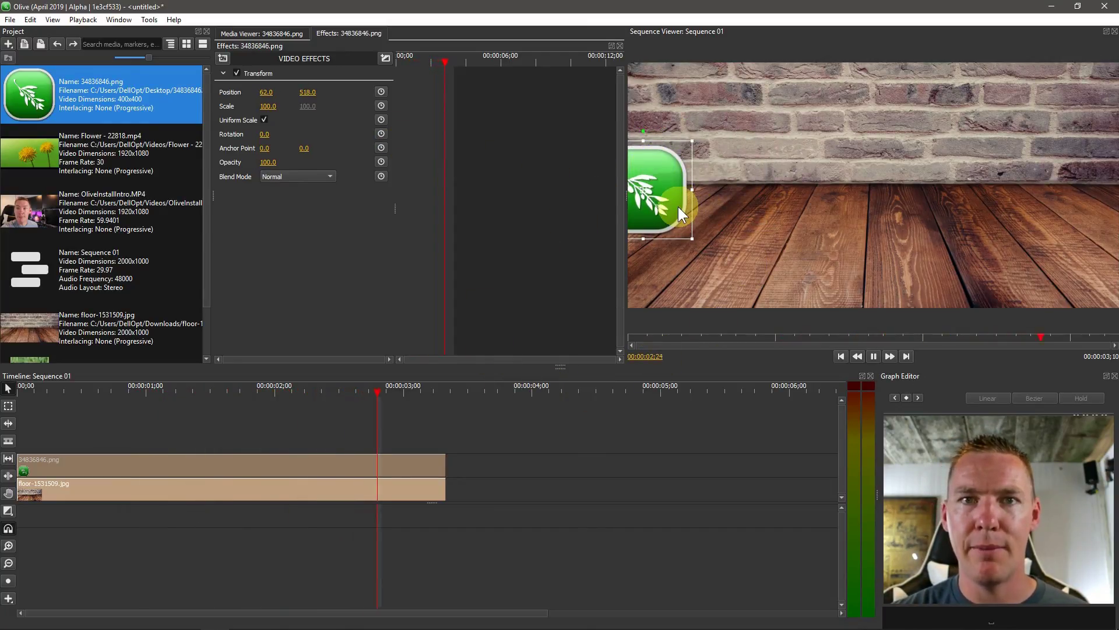
{"action": "key", "text": "space"}
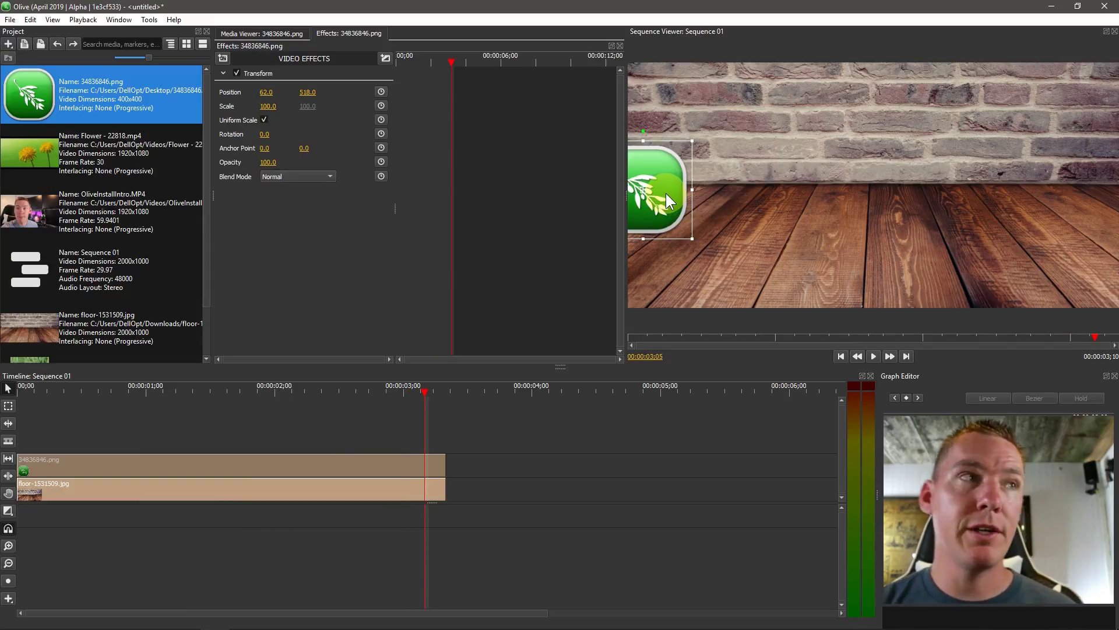
{"action": "left_click_drag", "start_coordinate": [653, 170], "coordinate": [630, 180]}
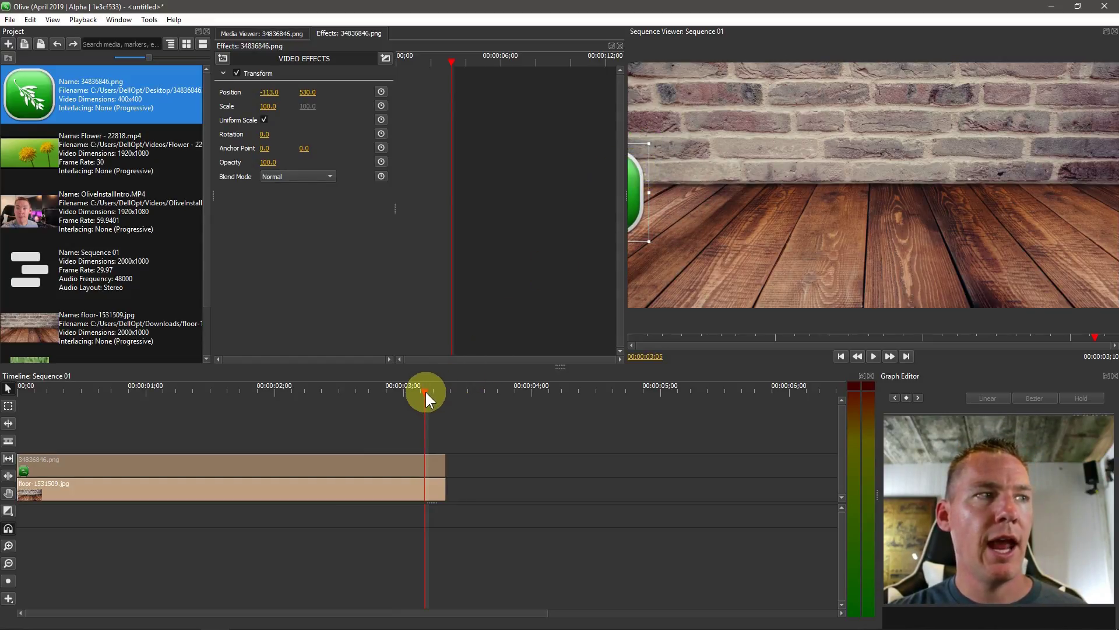
{"action": "left_click_drag", "start_coordinate": [425, 390], "coordinate": [18, 400]}
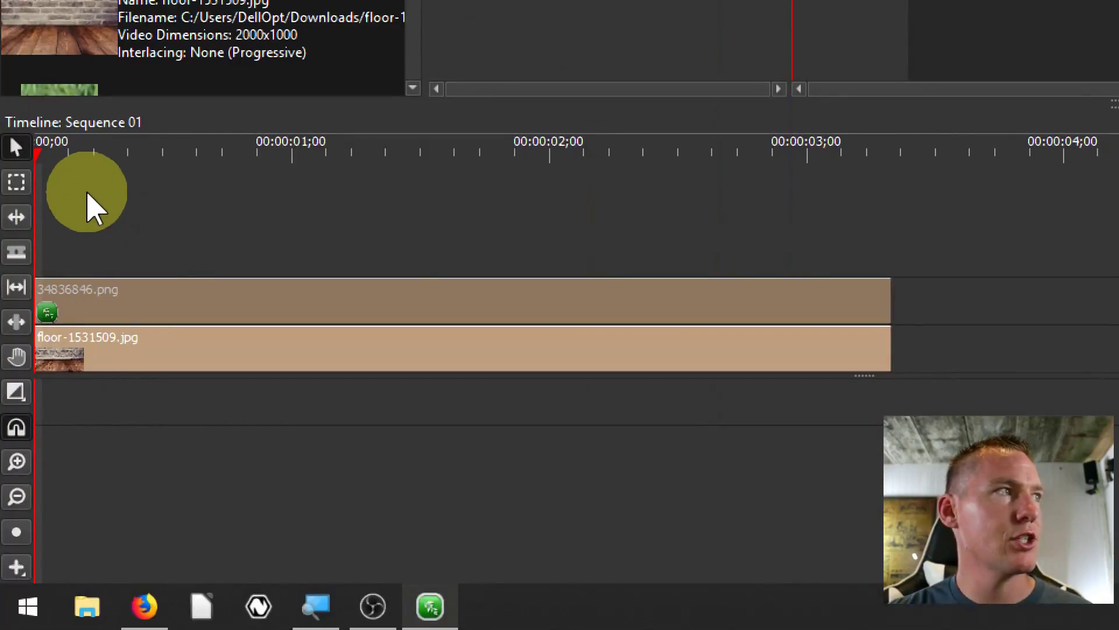
- Enable Position keyframing at 00;00, recording -113.0, 530.0 as the opening keyframe
{"action": "left_click", "coordinate": [120, 153]}
{"action": "left_click_drag", "start_coordinate": [139, 162], "coordinate": [115, 155]}
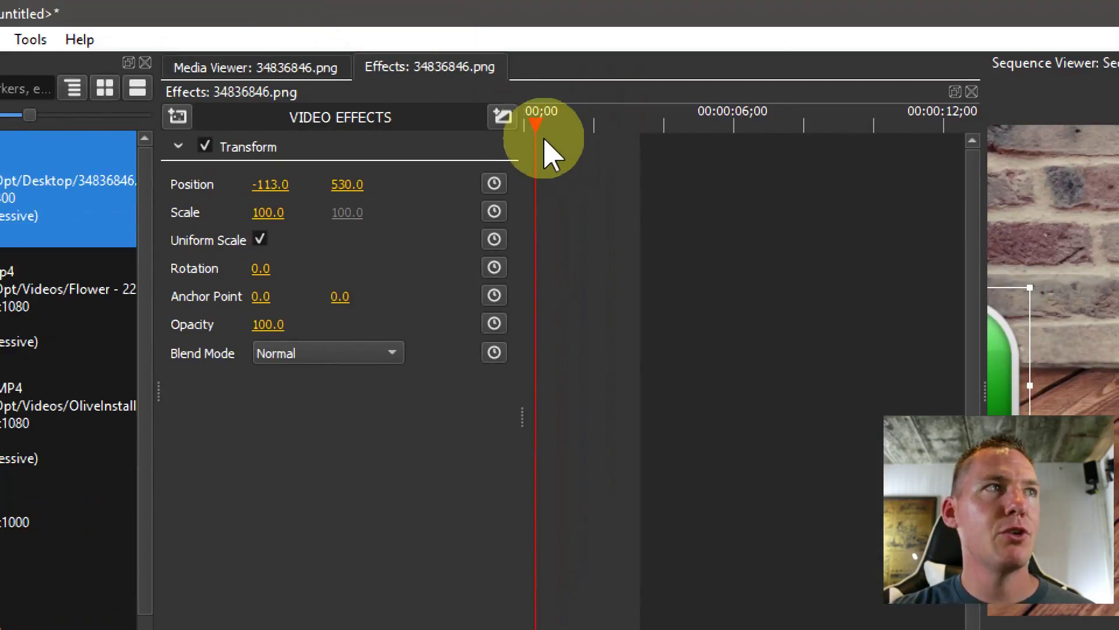
{"action": "left_click", "coordinate": [553, 120]}
{"action": "left_click_drag", "start_coordinate": [552, 119], "coordinate": [596, 119]}
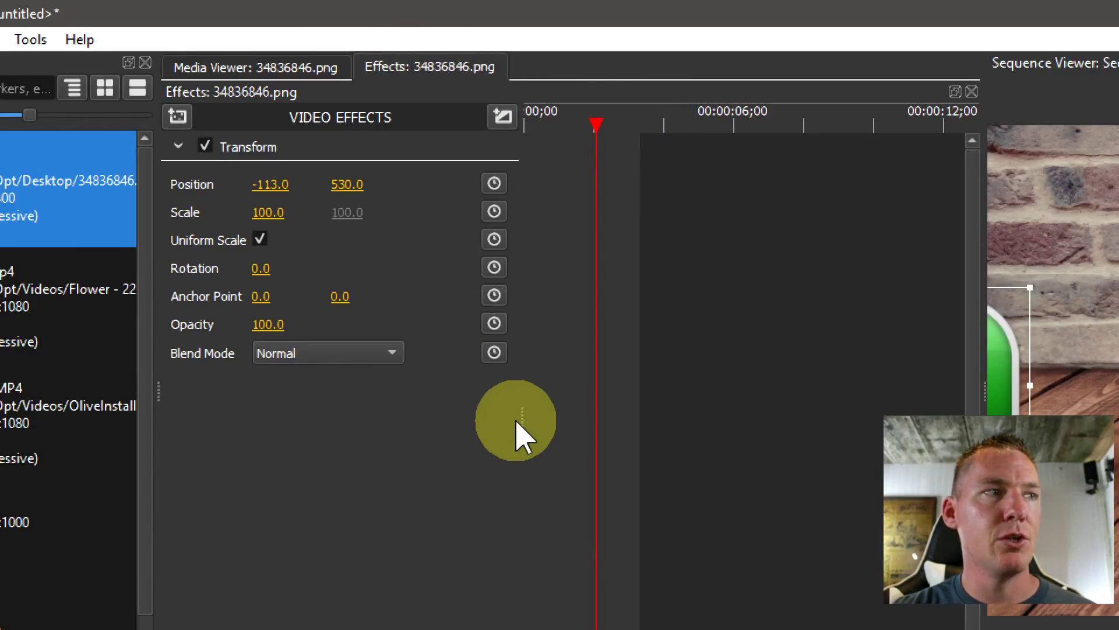
{"action": "mouse_move", "coordinate": [525, 422]}
{"action": "left_mouse_down"}
{"action": "mouse_move", "coordinate": [489, 425]}
{"action": "mouse_move", "coordinate": [540, 429]}
{"action": "left_mouse_up"}
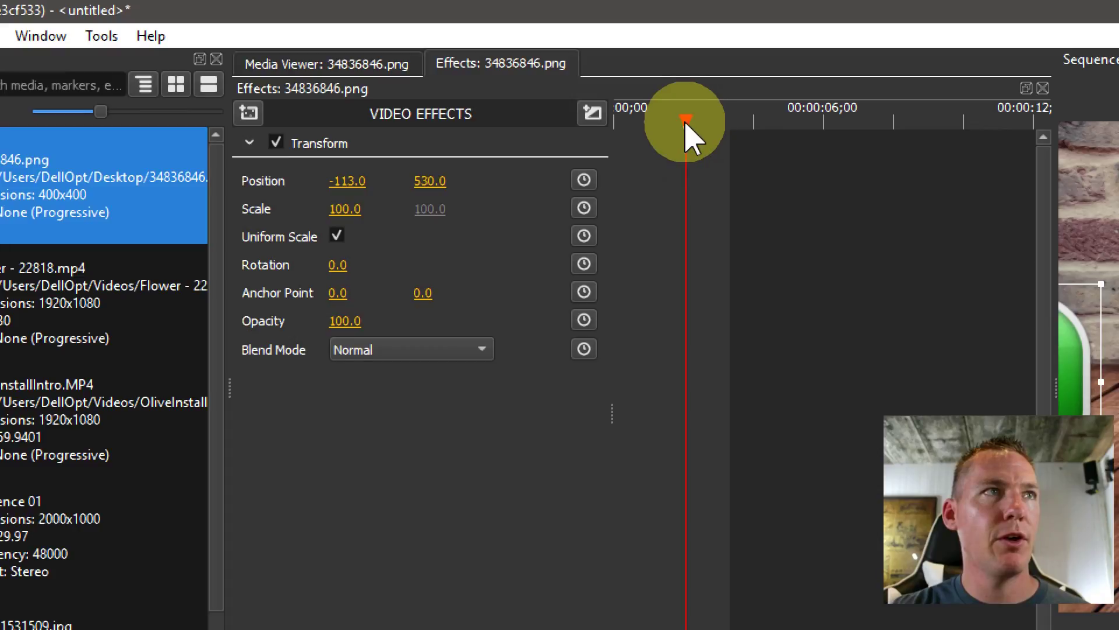
{"action": "left_click_drag", "start_coordinate": [687, 123], "coordinate": [614, 137]}
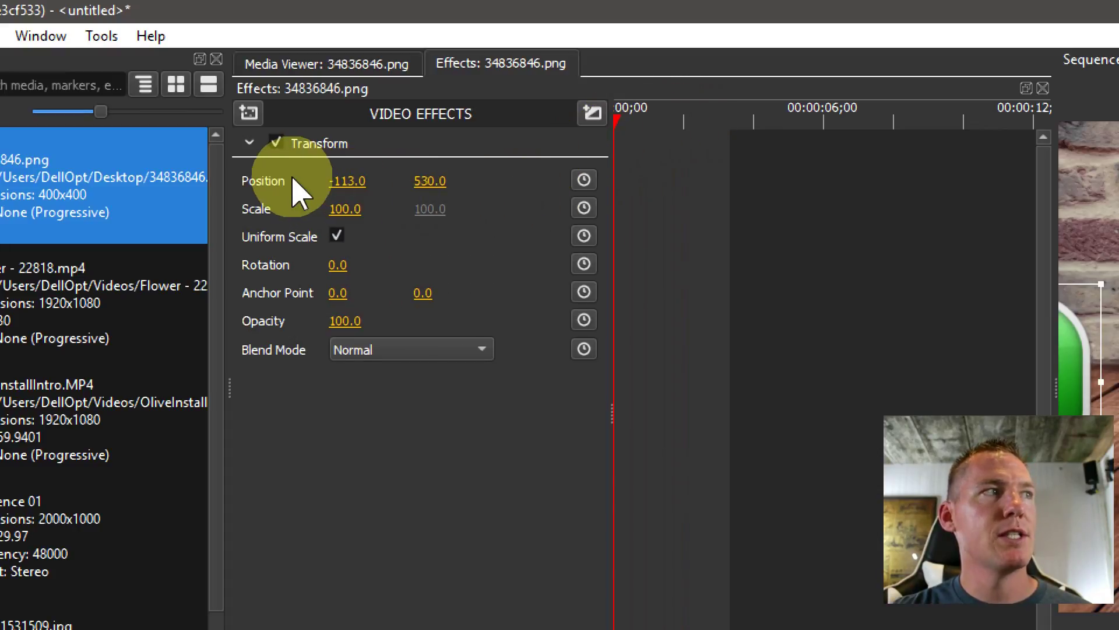
{"action": "left_click", "coordinate": [583, 180]}
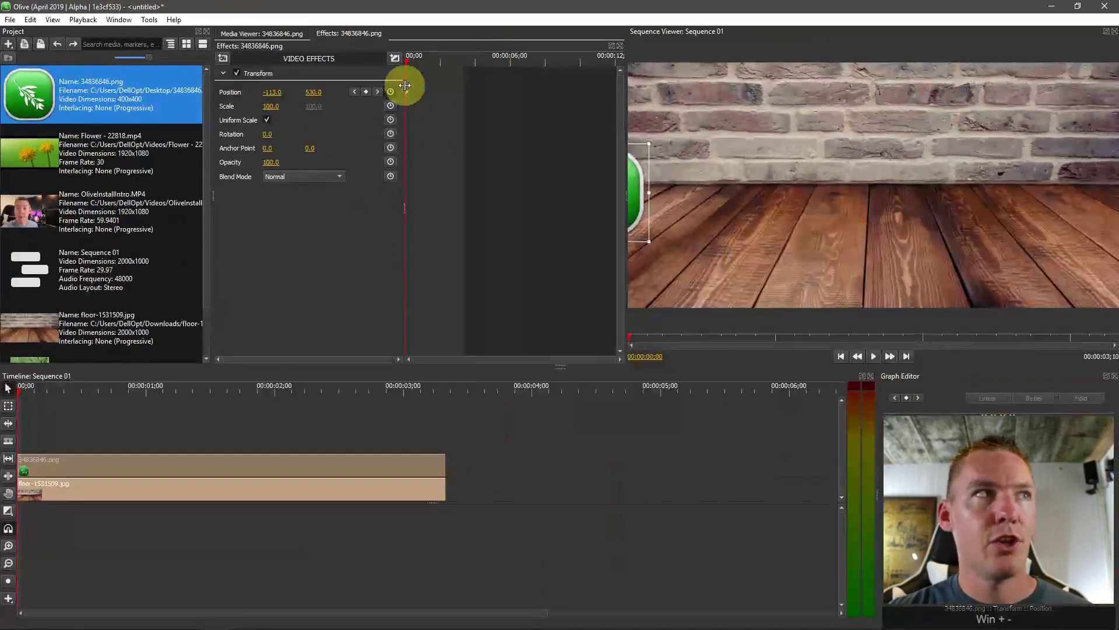
- Play to about two seconds, add a Position keyframe there, then delete it
{"action": "left_click", "coordinate": [406, 90]}
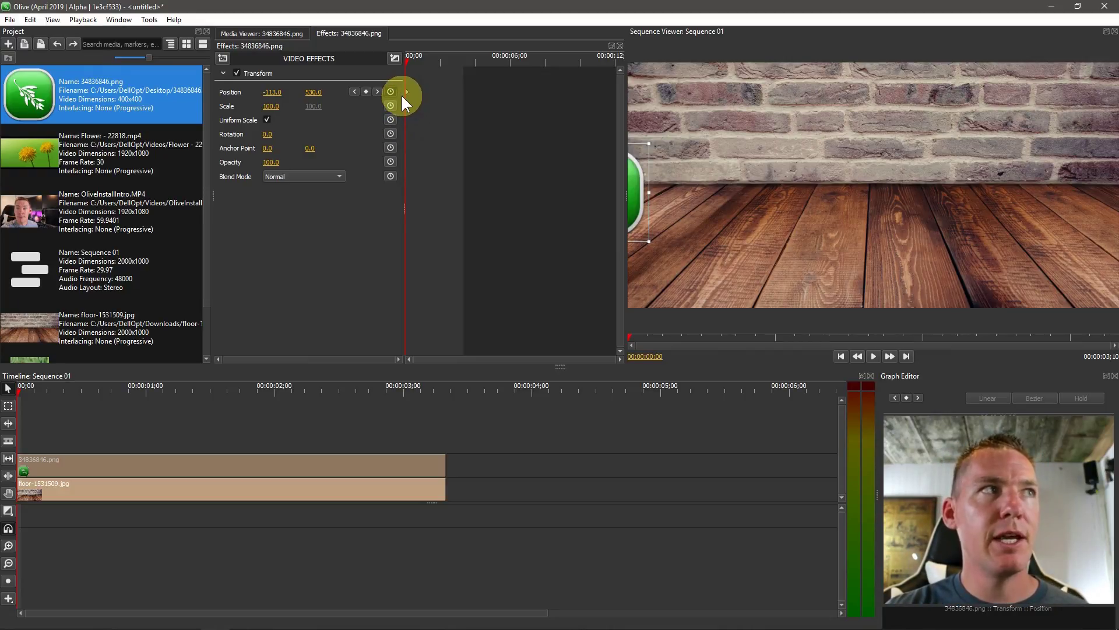
{"action": "key", "text": "space"}
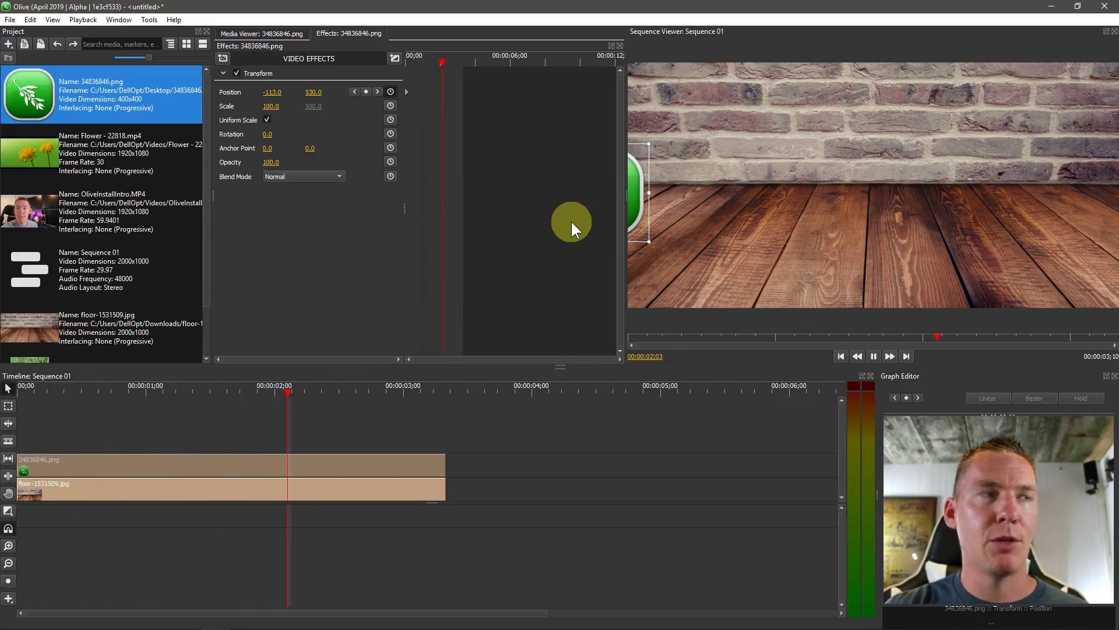
{"action": "key", "text": "space"}
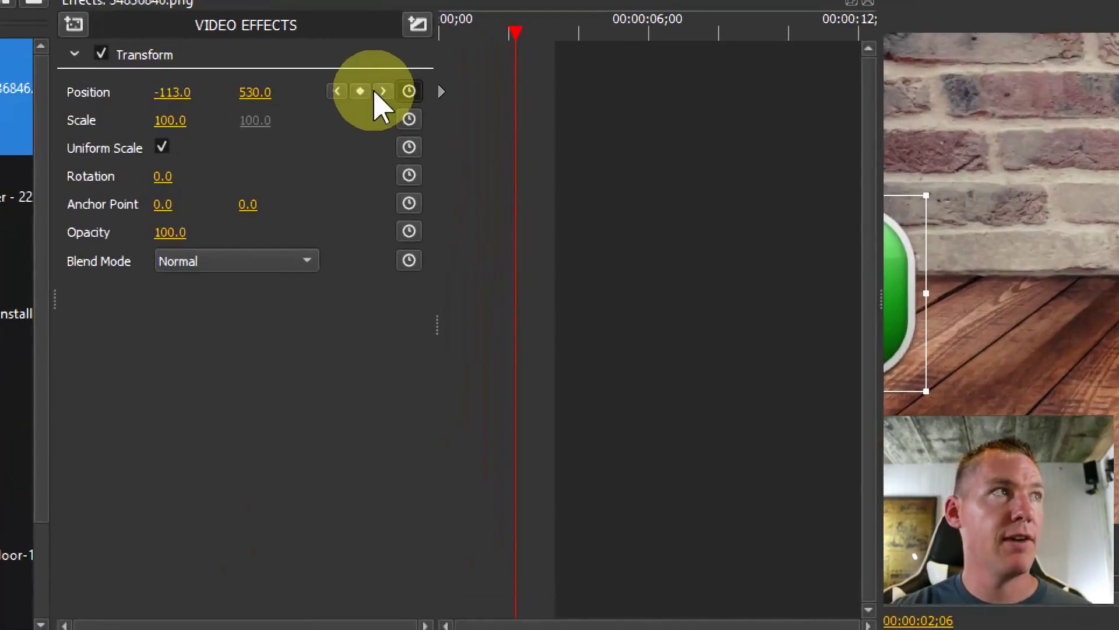
{"action": "left_click", "coordinate": [367, 91]}
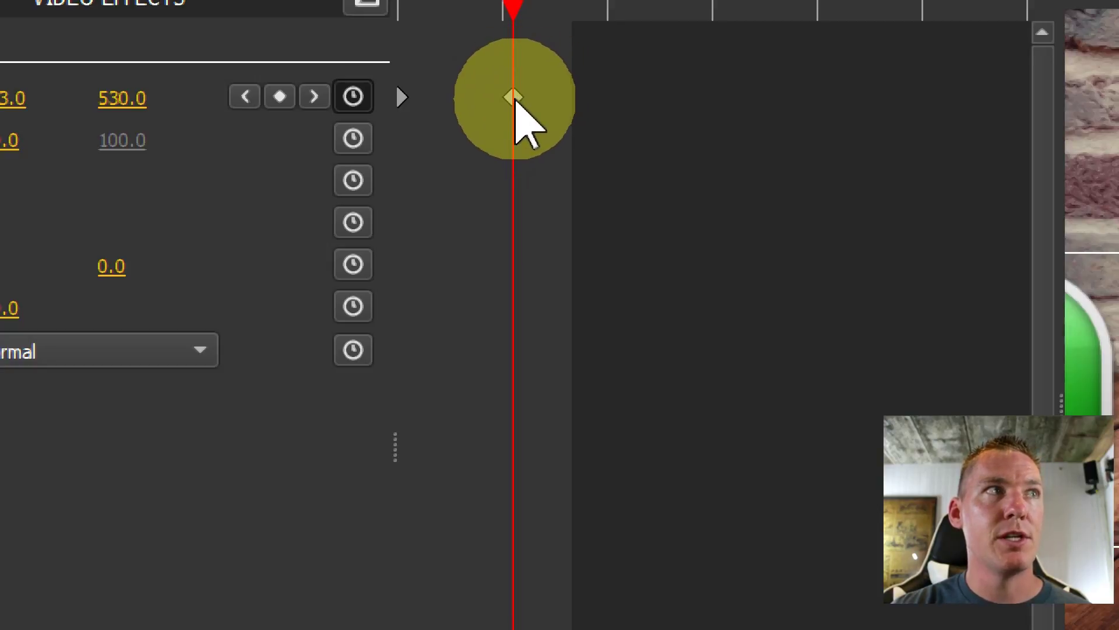
{"action": "key", "text": "Delete"}
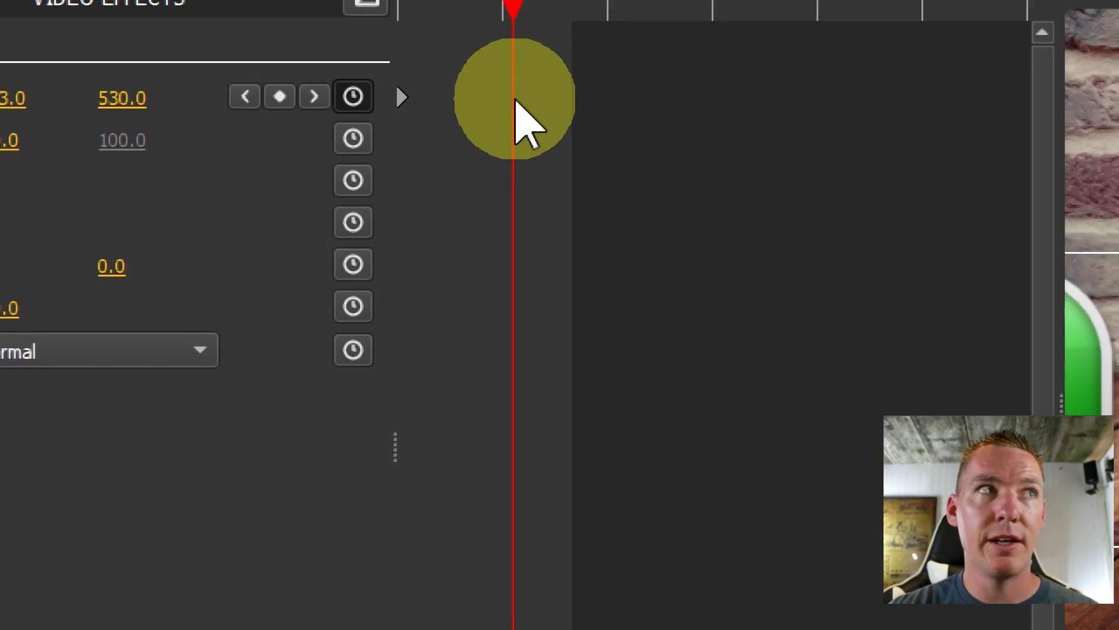
- Move the playhead slightly earlier and add new Position keyframes at that time
{"action": "mouse_move", "coordinate": [514, 19]}
{"action": "left_mouse_down"}
{"action": "mouse_move", "coordinate": [476, 19]}
{"action": "mouse_move", "coordinate": [499, 10]}
{"action": "left_mouse_up"}
{"action": "left_click", "coordinate": [281, 103]}
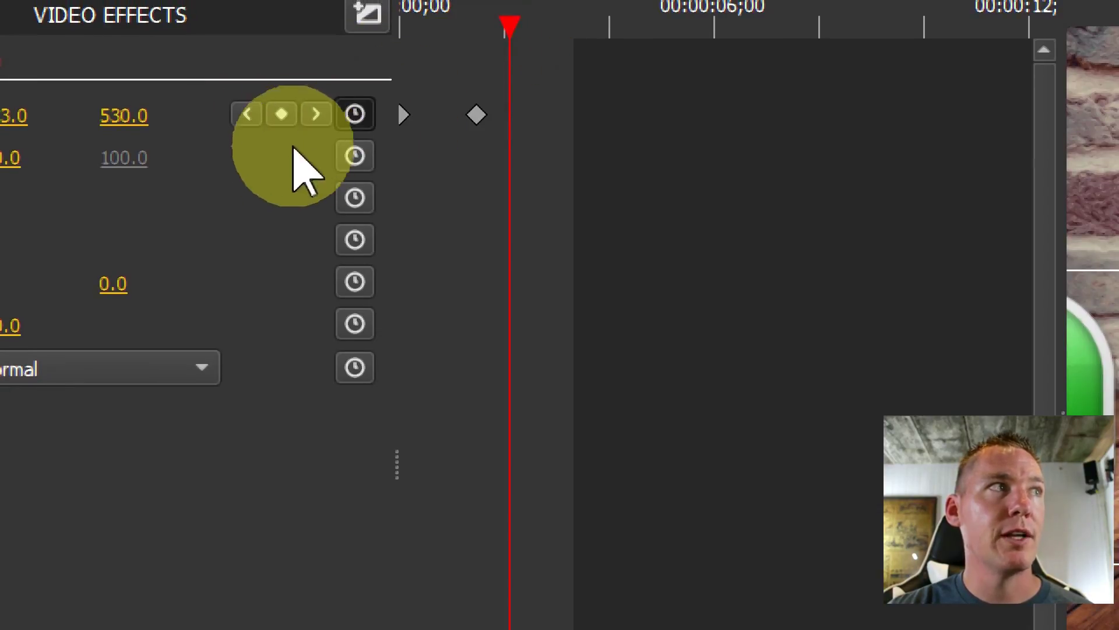
{"action": "left_click", "coordinate": [283, 113]}
{"action": "left_click", "coordinate": [543, 23]}
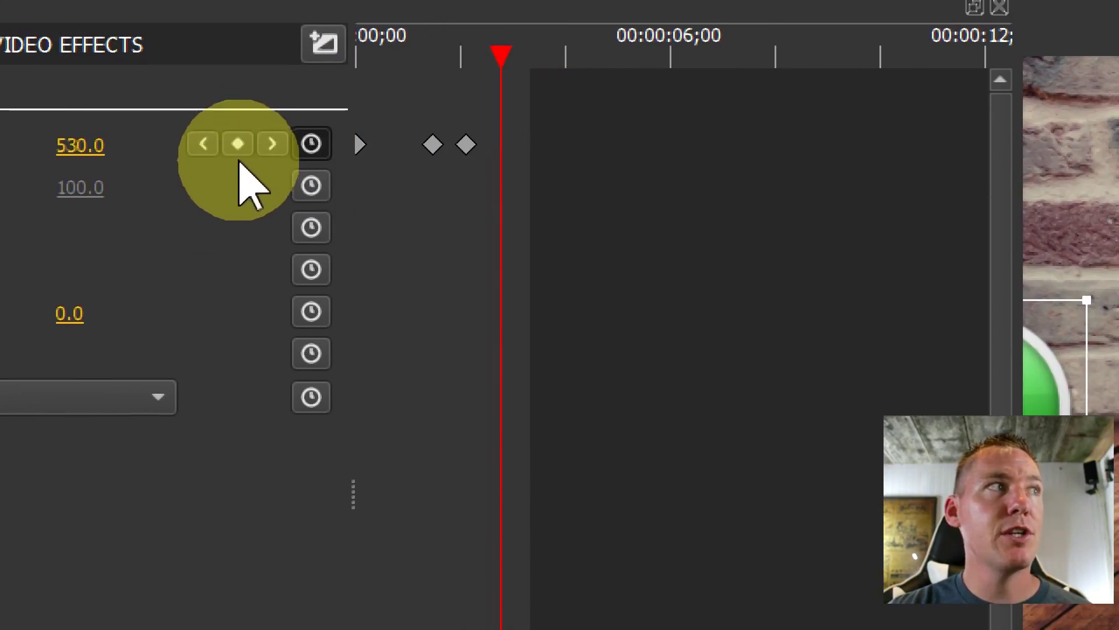
{"action": "left_click", "coordinate": [238, 147]}
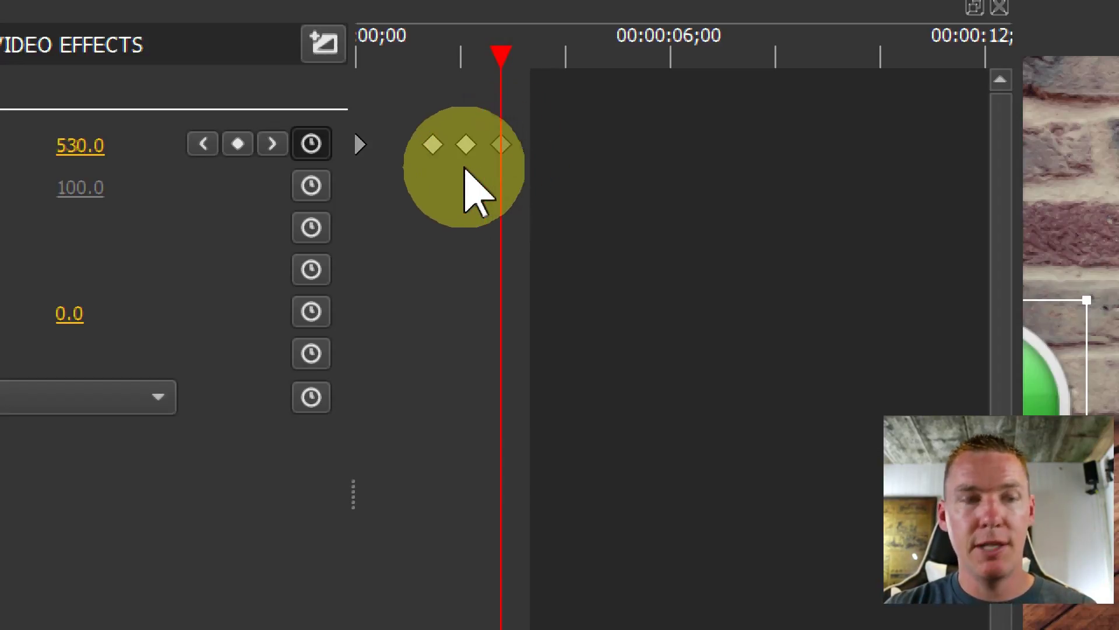
- Delete the extra Position keyframes and discard trial Y values of 500 and 571
{"action": "key", "text": "Delete"}
{"action": "key", "text": "Delete"}
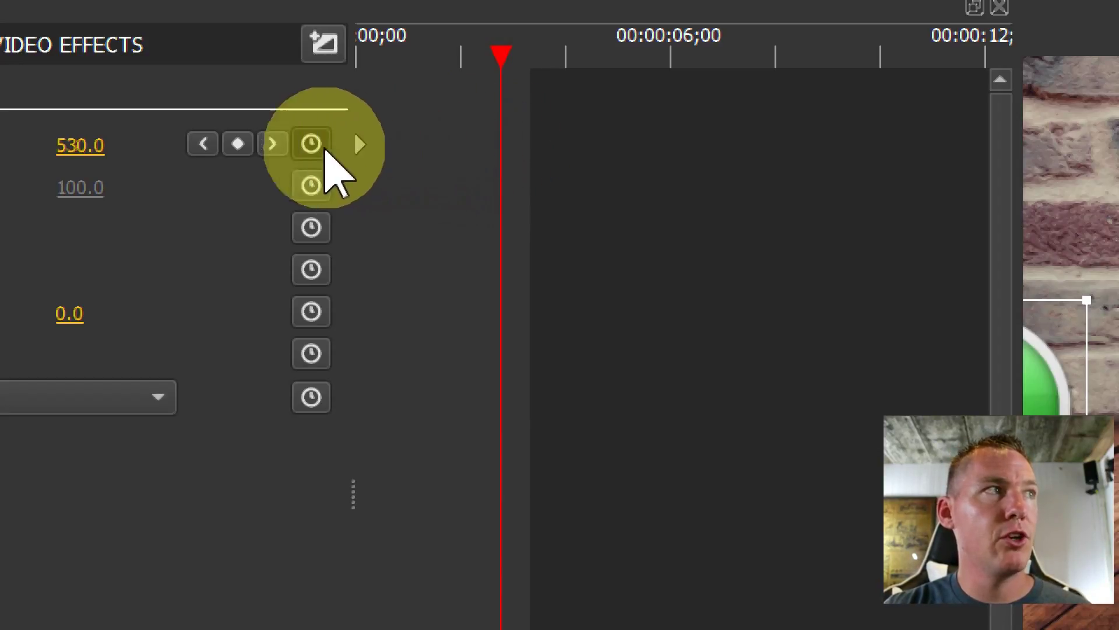
{"action": "mouse_move", "coordinate": [83, 153]}
{"action": "left_mouse_down"}
{"action": "mouse_move", "coordinate": [100, 153]}
{"action": "mouse_move", "coordinate": [82, 153]}
{"action": "left_mouse_up"}
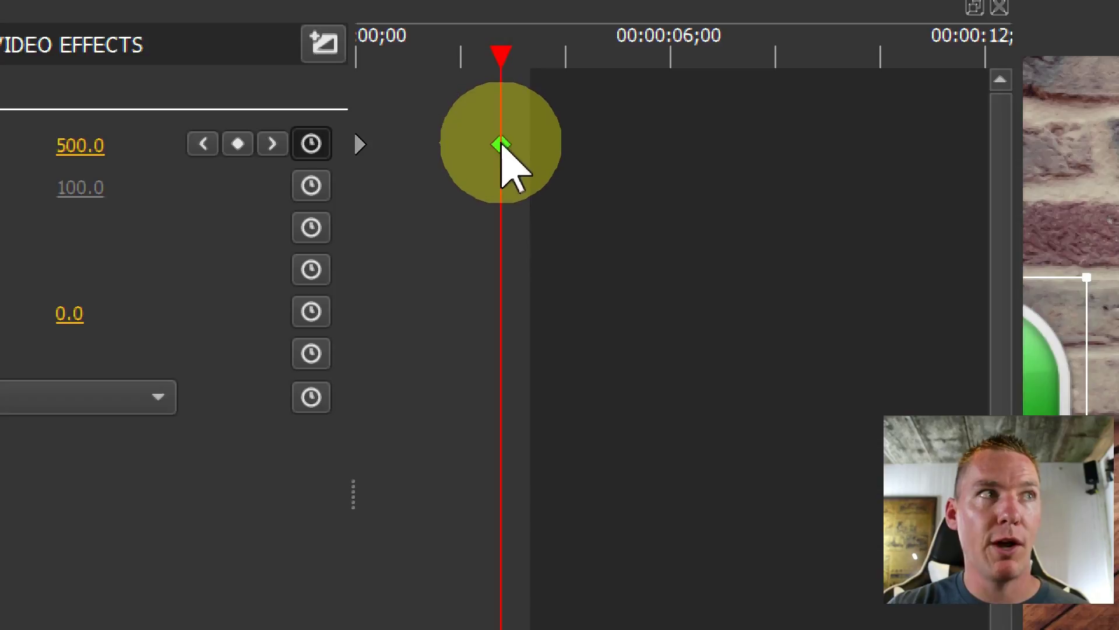
{"action": "key", "text": "Delete"}
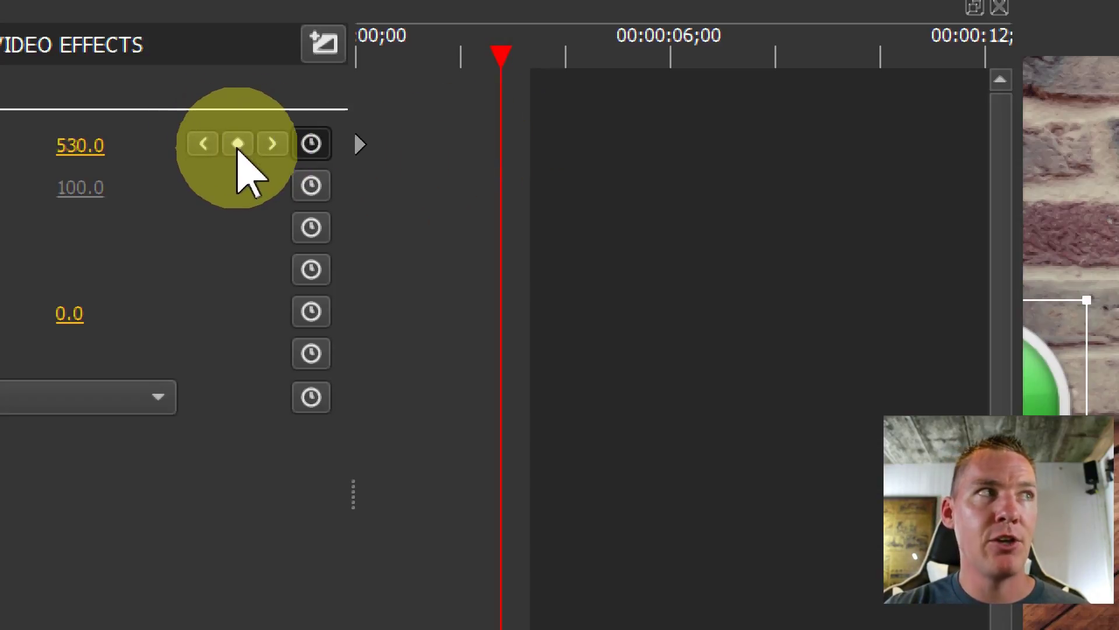
{"action": "left_click_drag", "start_coordinate": [120, 152], "coordinate": [694, 250]}
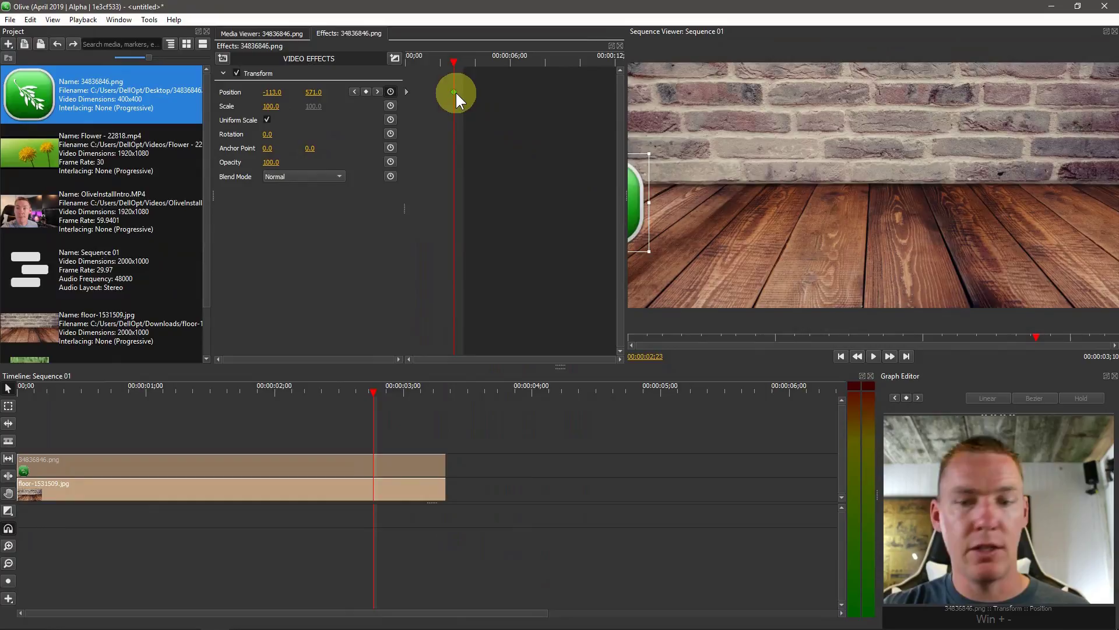
{"action": "key", "text": "Delete"}
- At 00:00:02;09 try the logo mid-frame, then delete that Position keyframe
{"action": "left_click", "coordinate": [445, 59]}
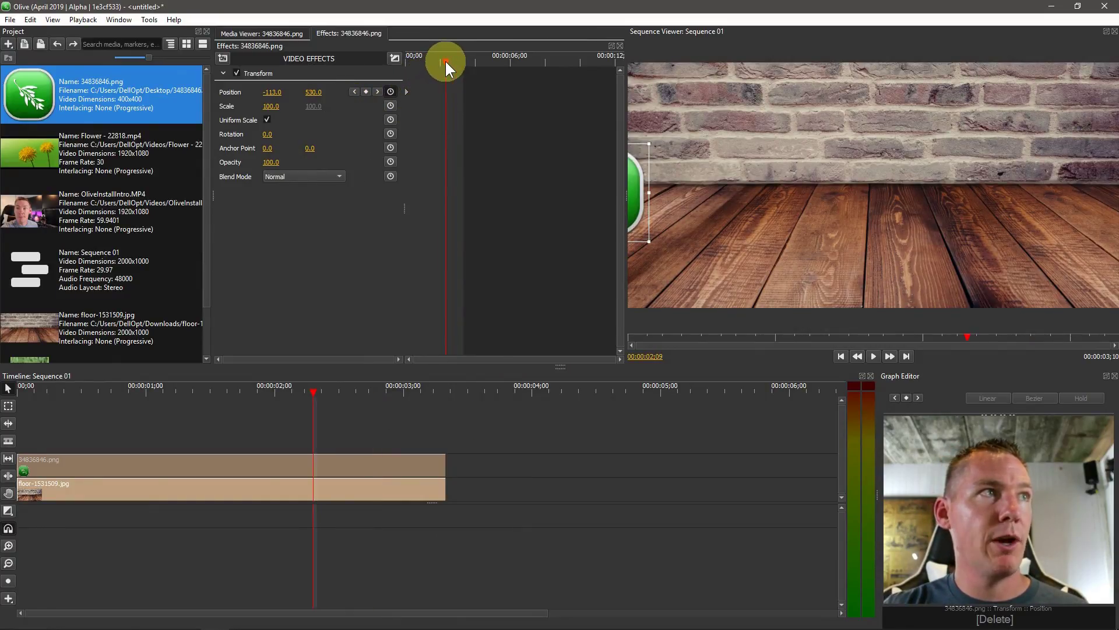
{"action": "left_click_drag", "start_coordinate": [637, 170], "coordinate": [889, 130]}
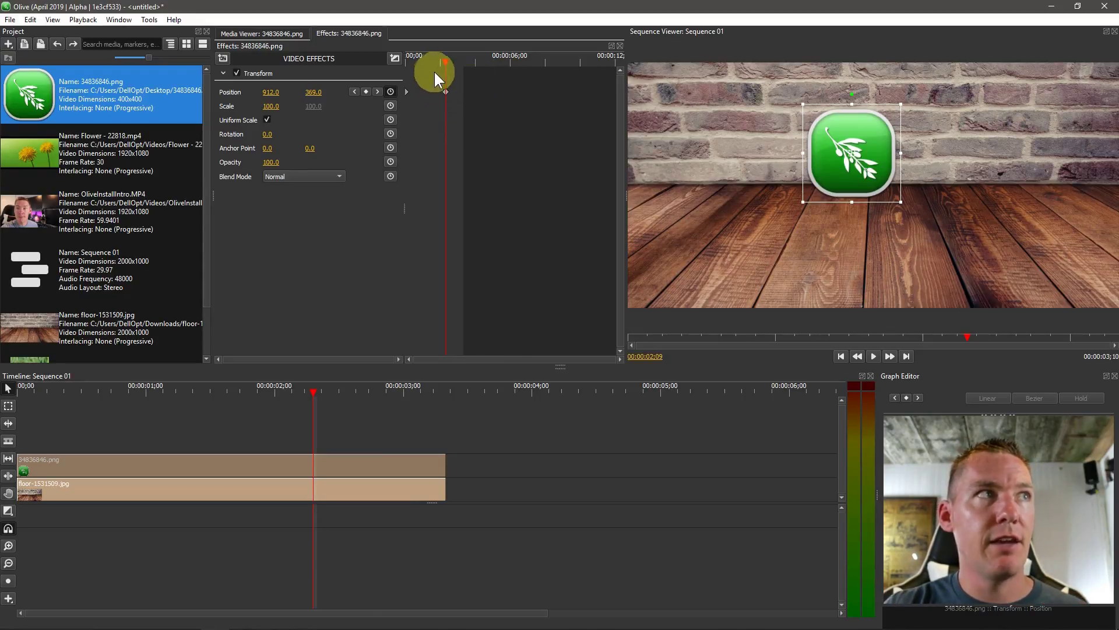
{"action": "mouse_move", "coordinate": [446, 61]}
{"action": "left_mouse_down"}
{"action": "mouse_move", "coordinate": [407, 70]}
{"action": "mouse_move", "coordinate": [444, 69]}
{"action": "left_mouse_up"}
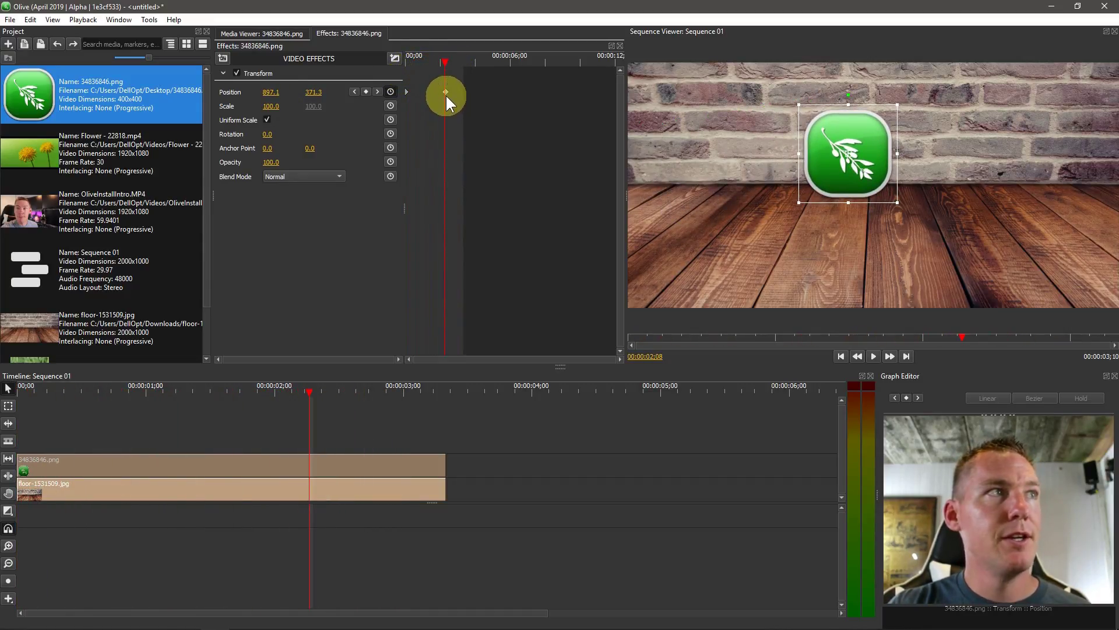
{"action": "left_click", "coordinate": [445, 92]}
{"action": "key", "text": "Delete"}
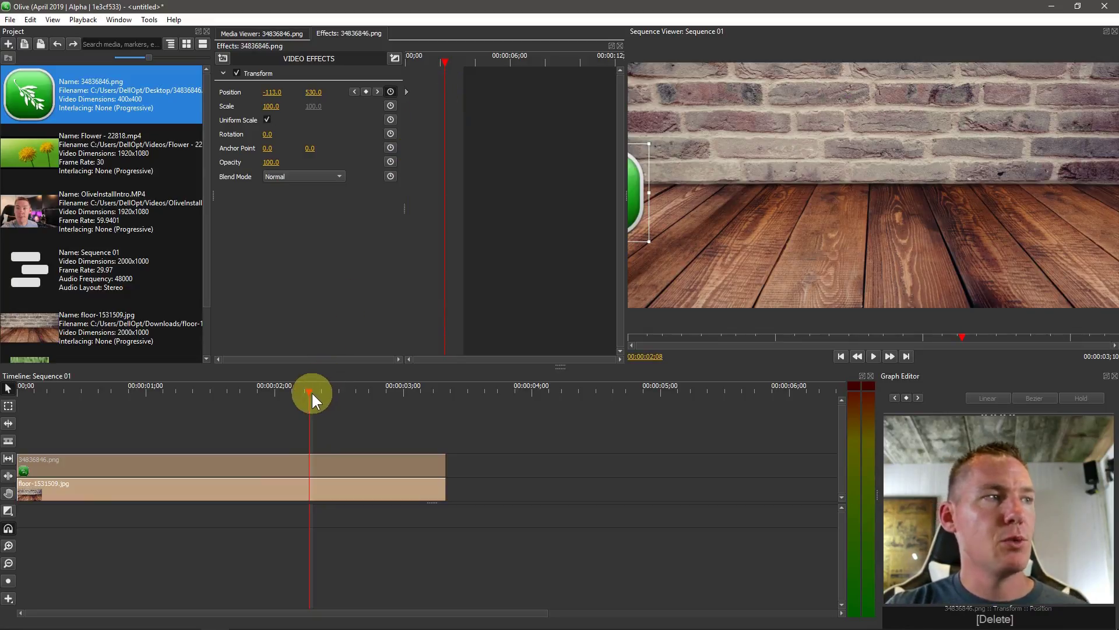
- At 00:00:03;08 move the logo off the right edge to 2107.0, 513.0 and preview
{"action": "left_click_drag", "start_coordinate": [309, 392], "coordinate": [443, 393]}
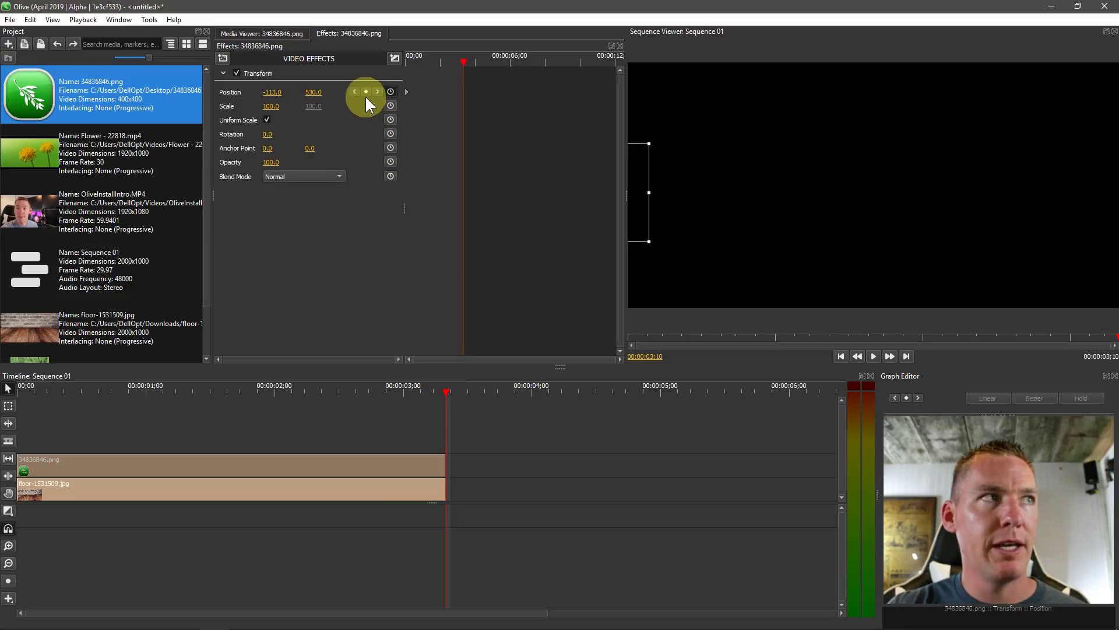
{"action": "left_click", "coordinate": [439, 390]}
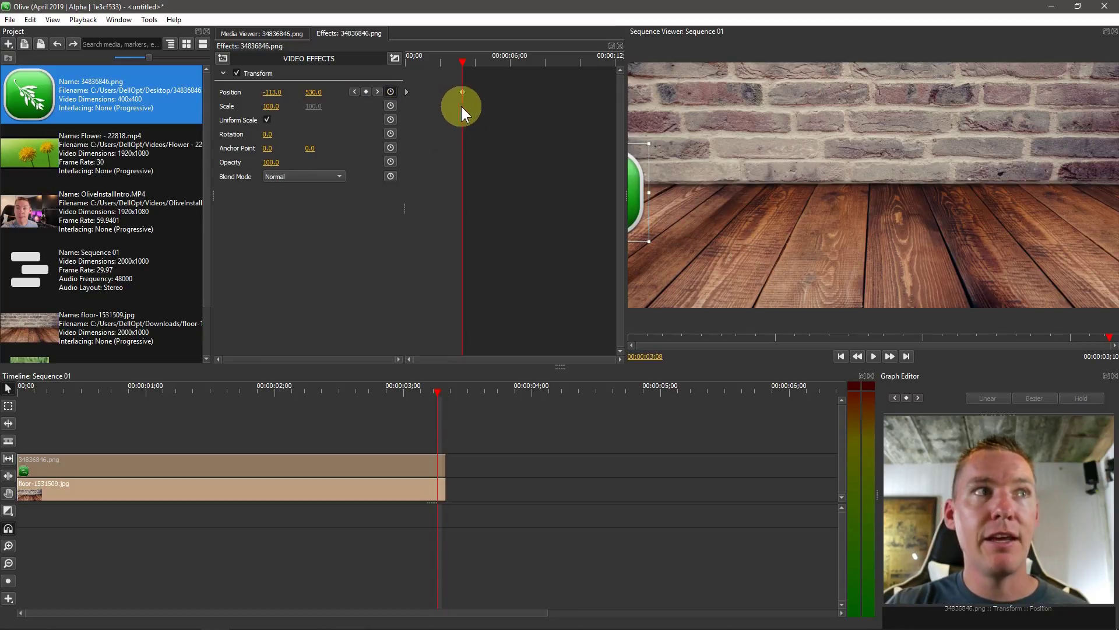
{"action": "left_click_drag", "start_coordinate": [636, 182], "coordinate": [1118, 174]}
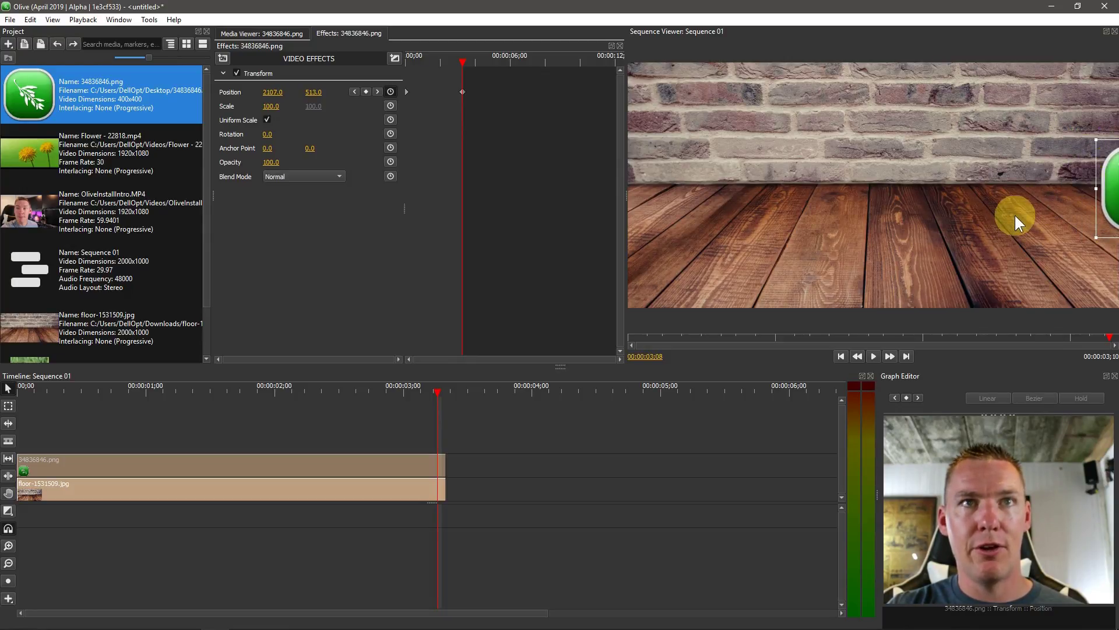
{"action": "left_click", "coordinate": [842, 354]}
{"action": "key", "text": "space"}
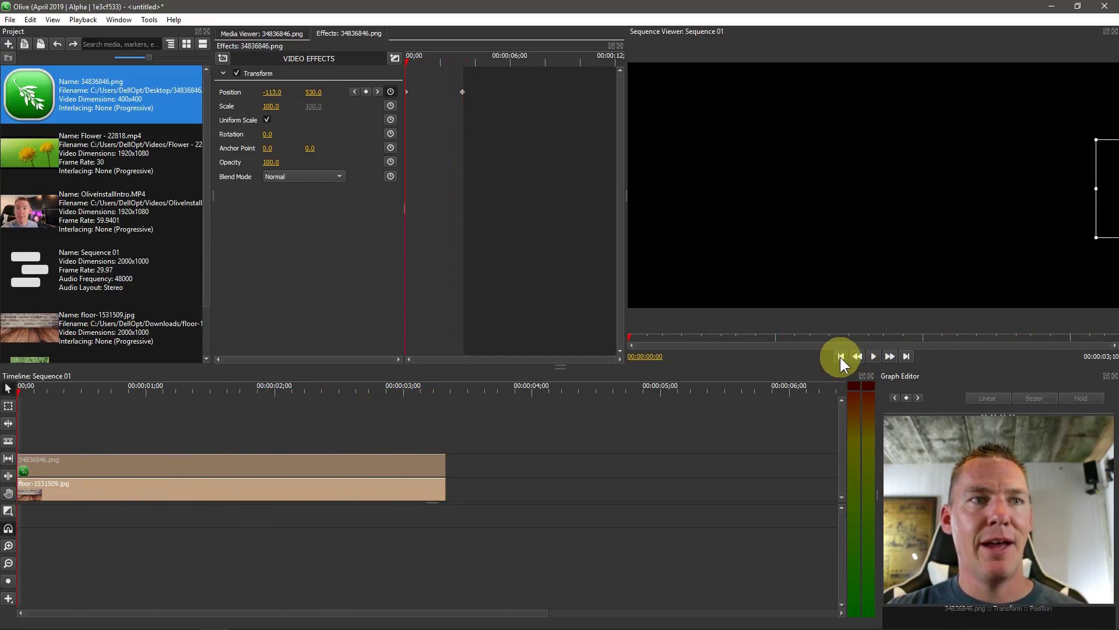
{"action": "left_click", "coordinate": [841, 356]}
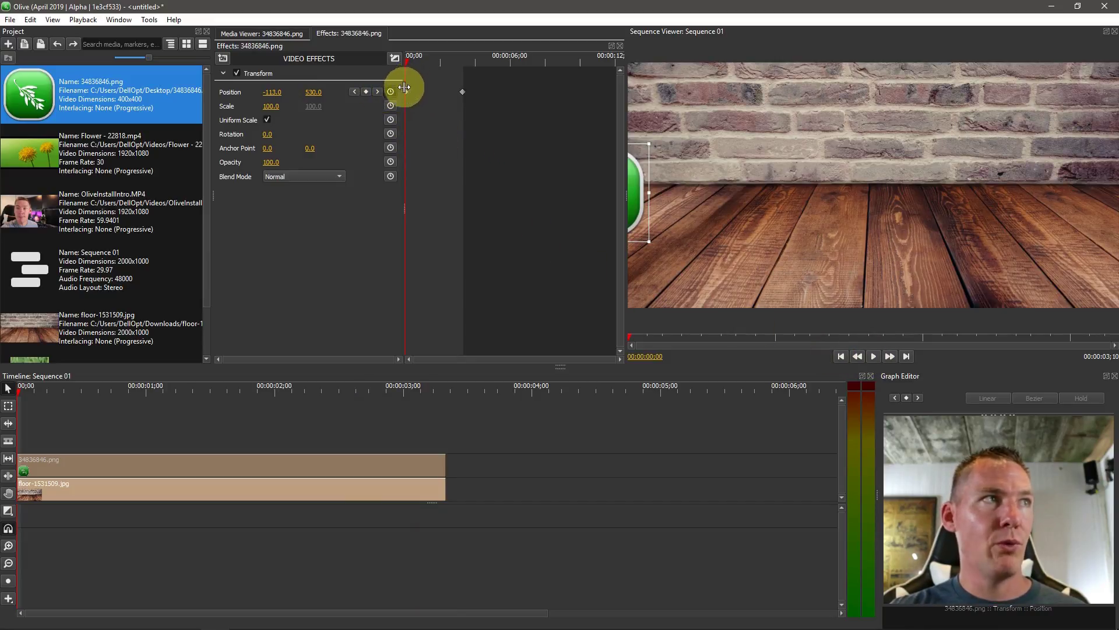
- Tweak the end Position X, then enlarge the logo to Scale 161 at 00:00:01;15
{"action": "left_click", "coordinate": [464, 58]}
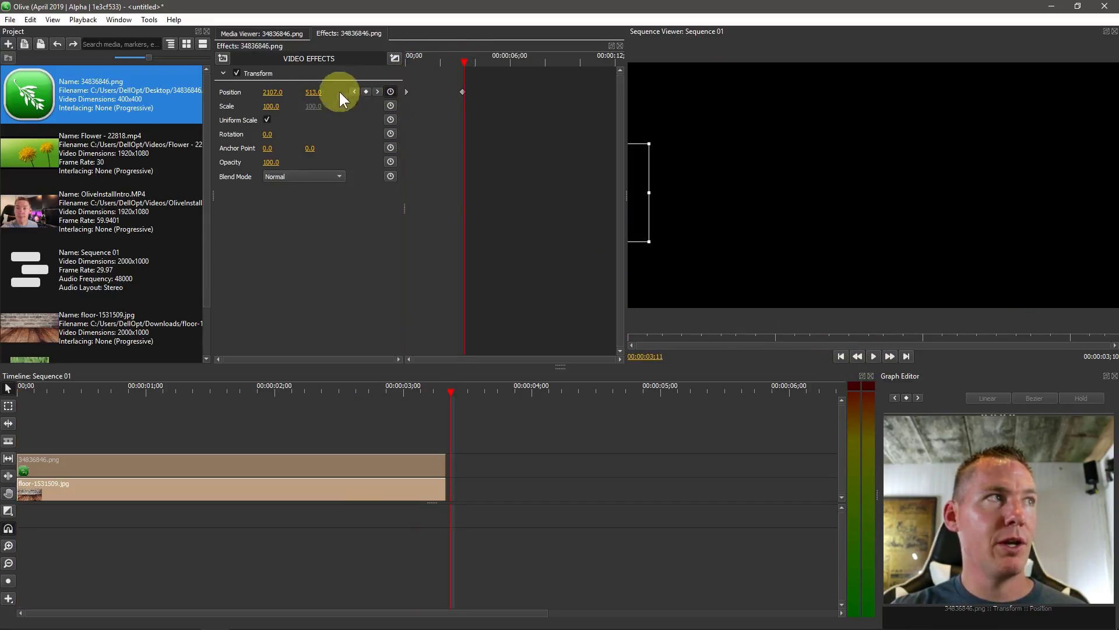
{"action": "mouse_move", "coordinate": [274, 94]}
{"action": "left_mouse_down"}
{"action": "mouse_move", "coordinate": [325, 92]}
{"action": "mouse_move", "coordinate": [280, 92]}
{"action": "left_mouse_up"}
{"action": "left_click", "coordinate": [431, 60]}
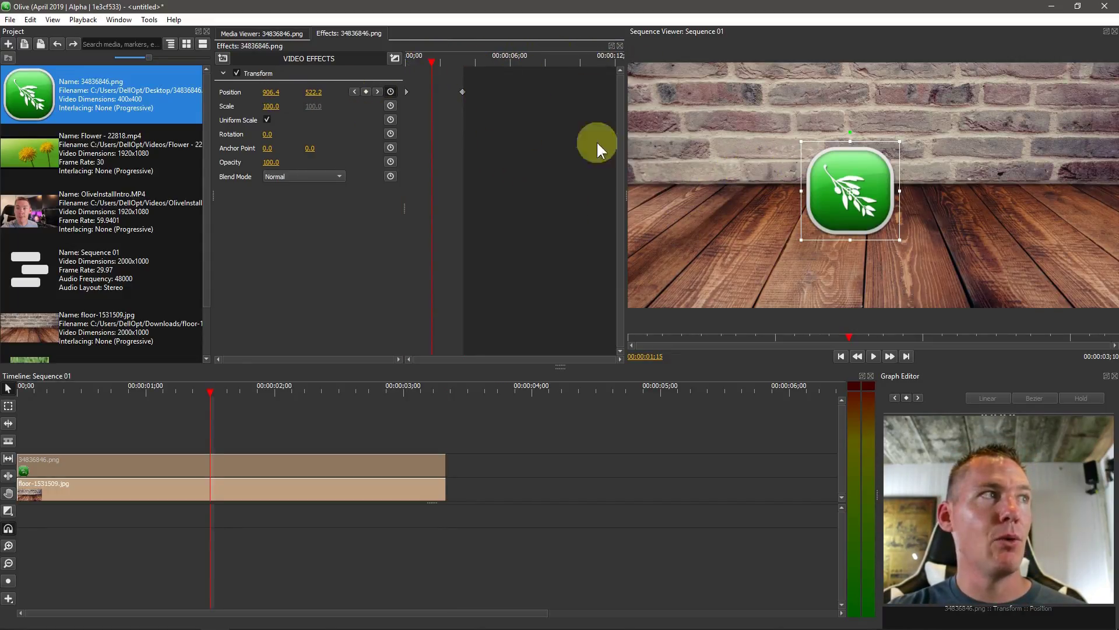
{"action": "left_click_drag", "start_coordinate": [271, 106], "coordinate": [265, 106]}
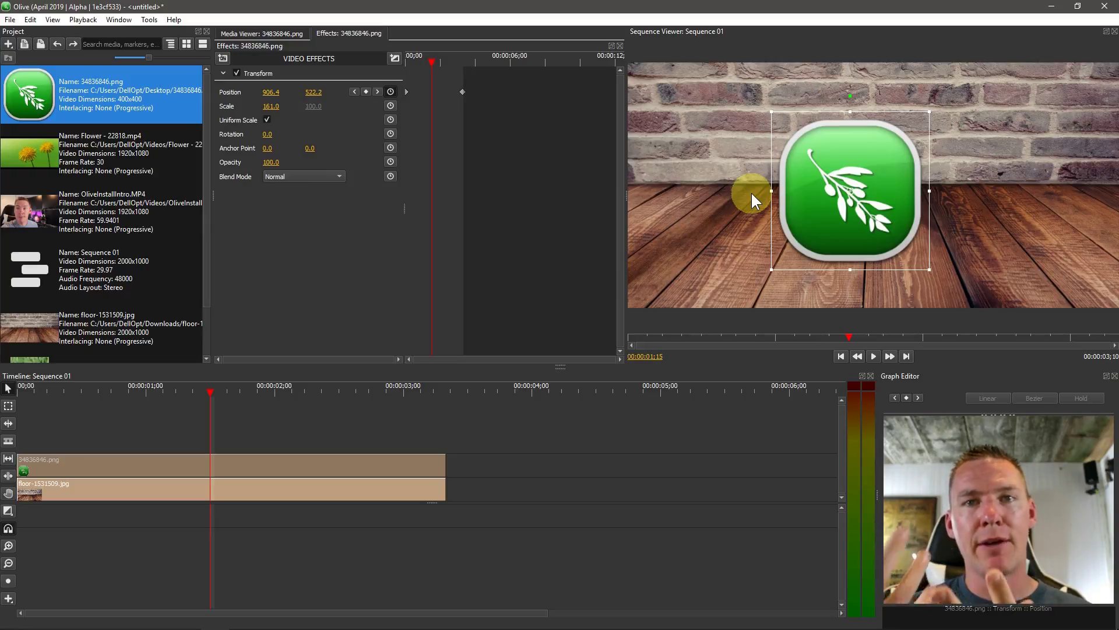
- Preview the animation, then reduce the logo's Scale from 161 to 108
{"action": "left_click", "coordinate": [841, 356]}
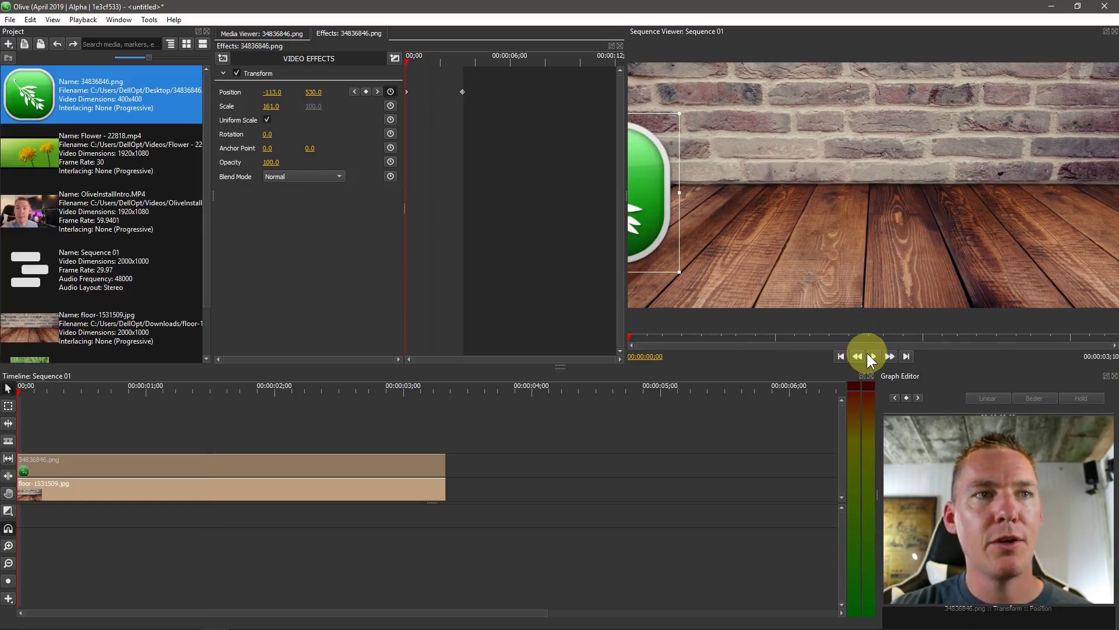
{"action": "left_click", "coordinate": [873, 356]}
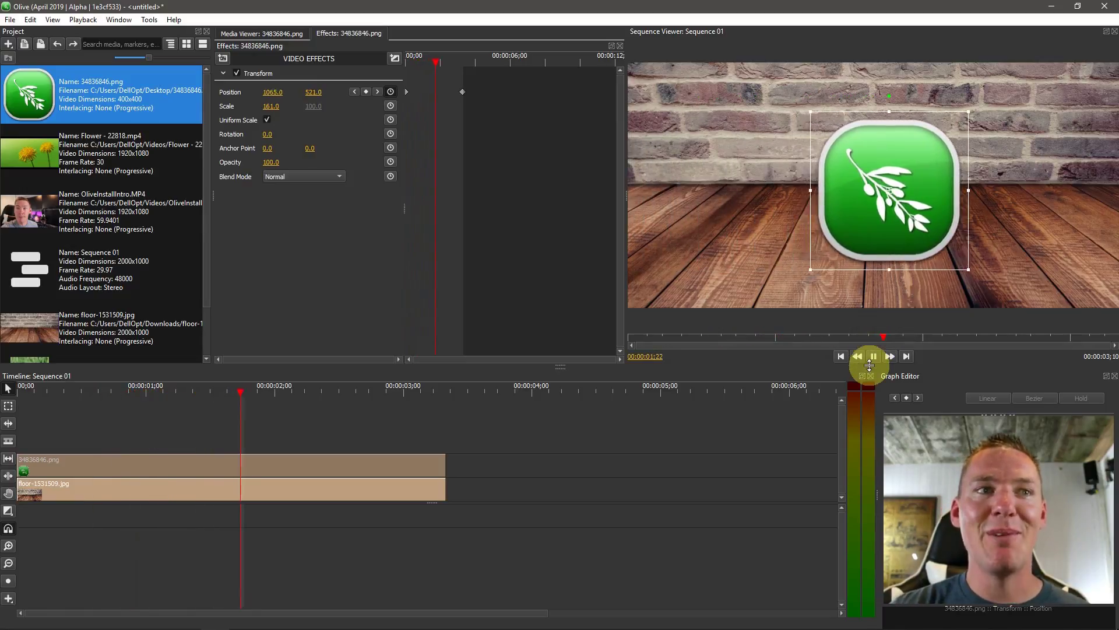
{"action": "left_click", "coordinate": [874, 357]}
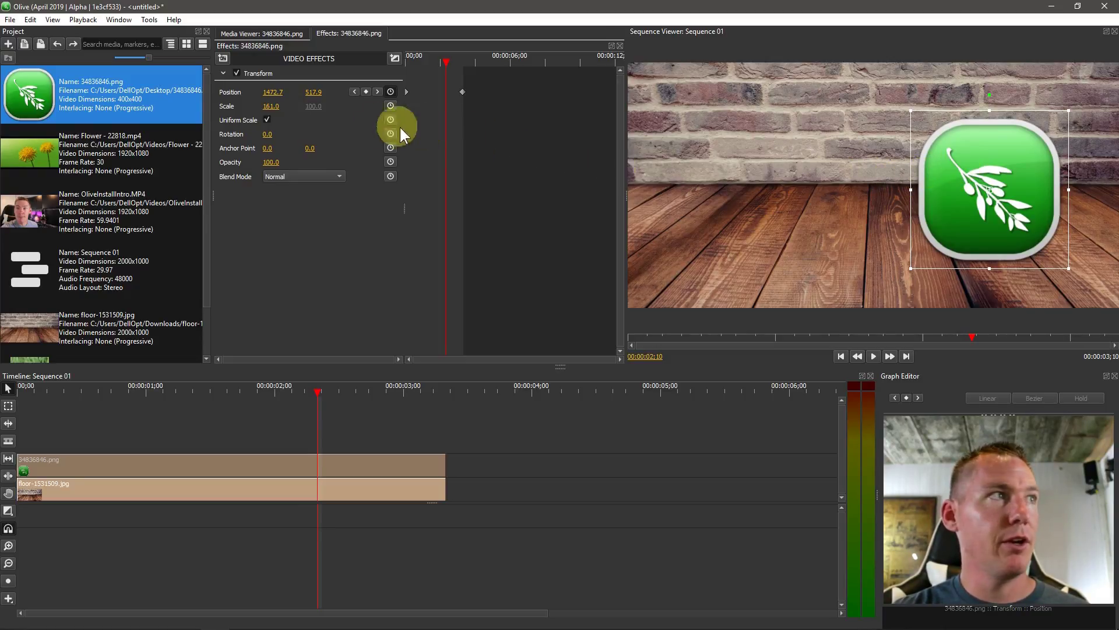
{"action": "left_click_drag", "start_coordinate": [271, 106], "coordinate": [272, 111]}
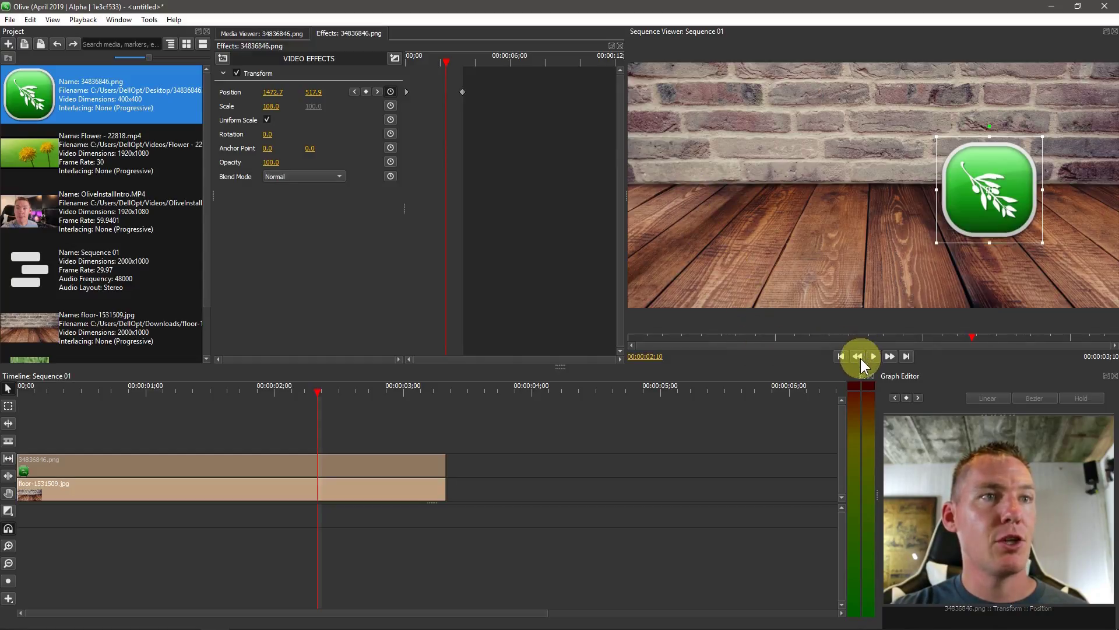
- Enable Scale keyframing and add keyframes: 185 near one second, smaller at 00:00:02;01
{"action": "left_click", "coordinate": [840, 357]}
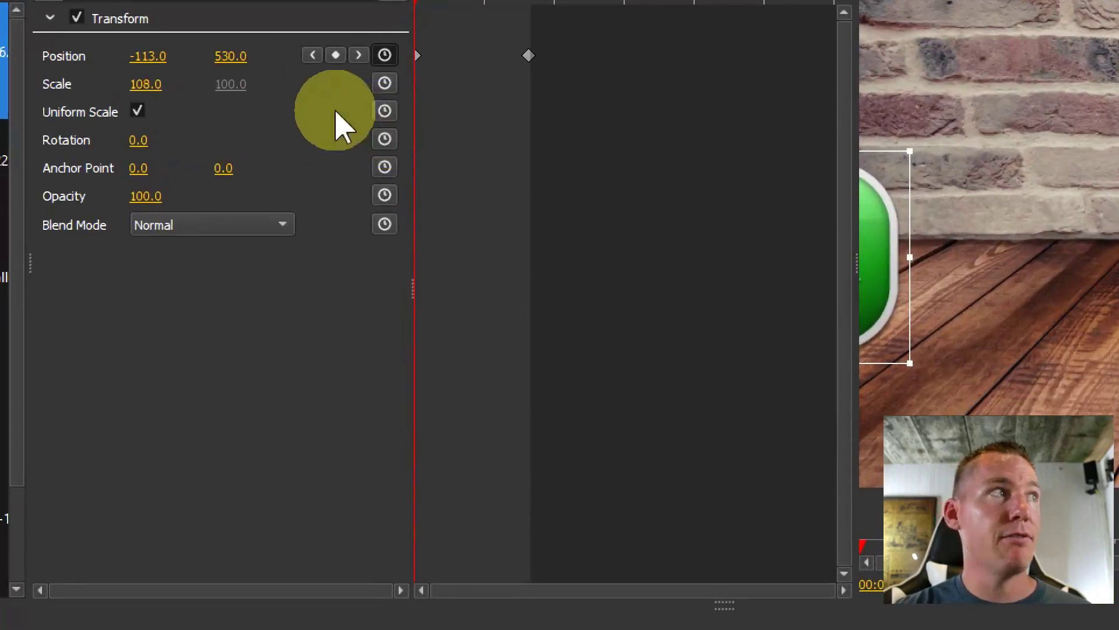
{"action": "left_click", "coordinate": [394, 86]}
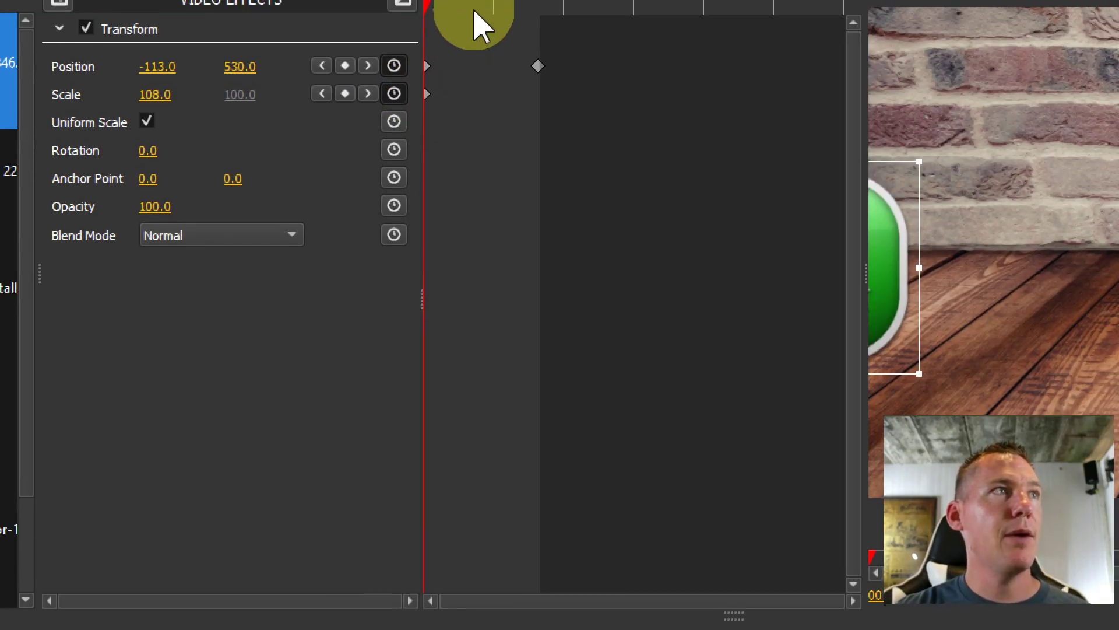
{"action": "left_click", "coordinate": [465, 0]}
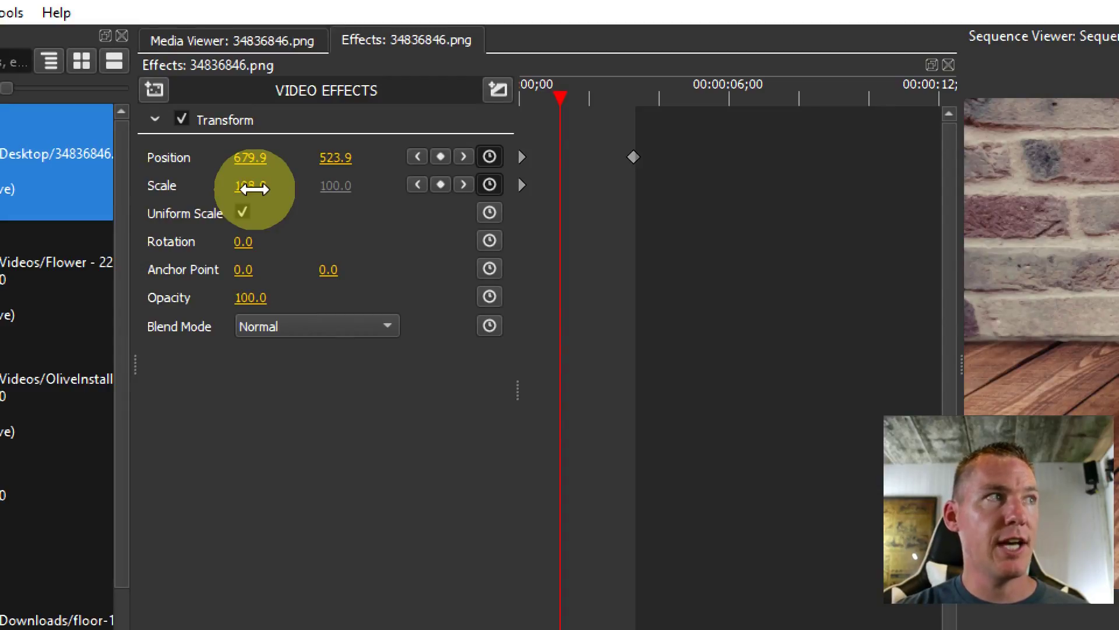
{"action": "left_click_drag", "start_coordinate": [251, 185], "coordinate": [259, 187]}
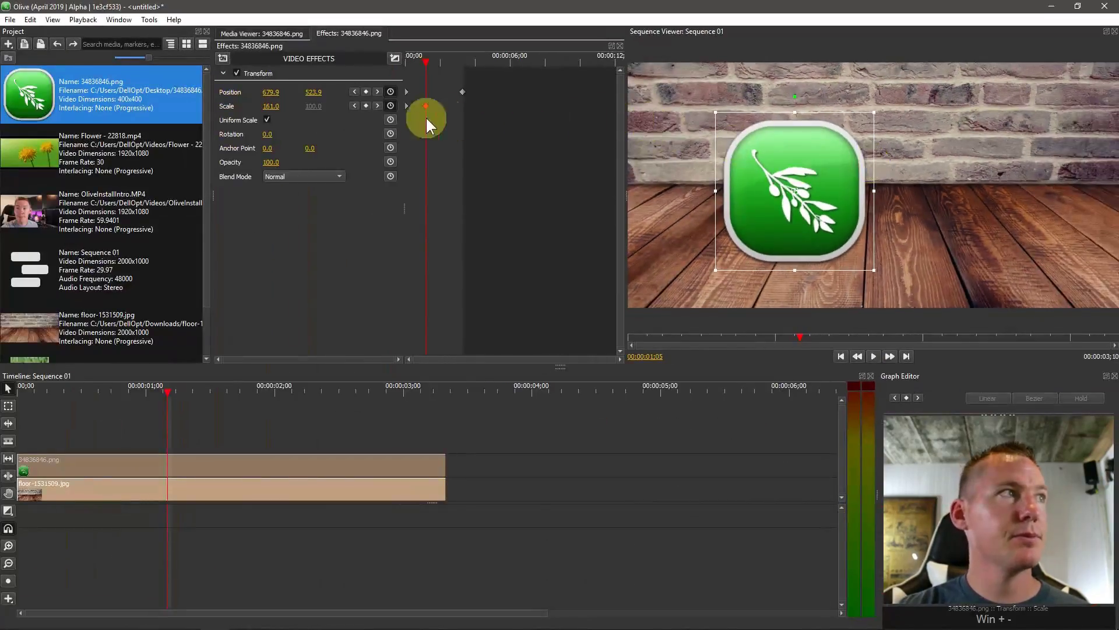
{"action": "left_click_drag", "start_coordinate": [275, 105], "coordinate": [284, 105]}
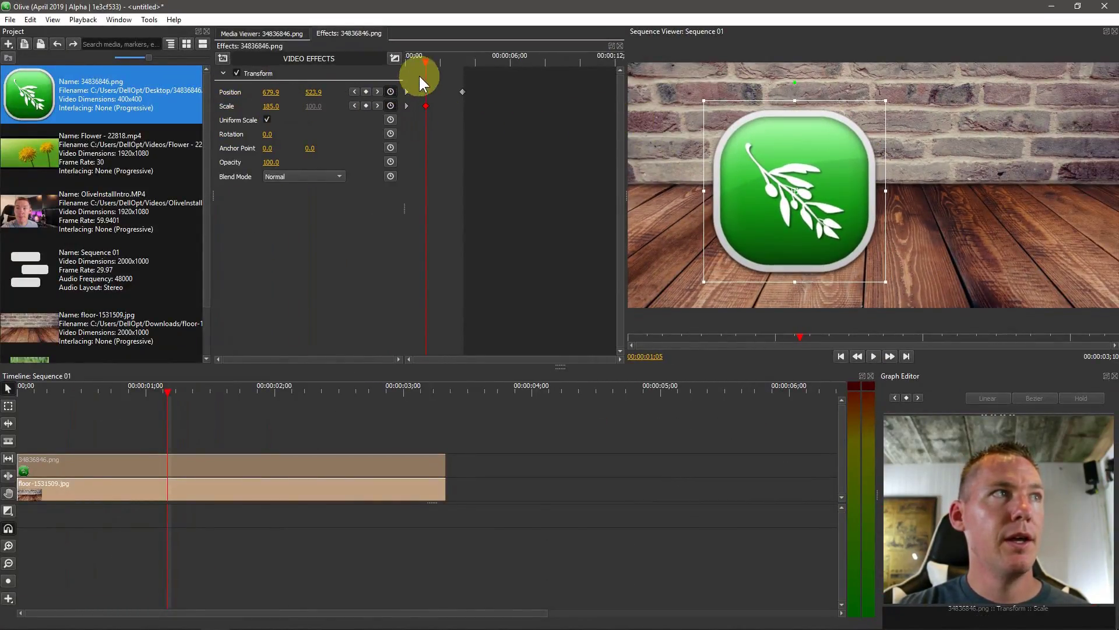
{"action": "left_click_drag", "start_coordinate": [428, 62], "coordinate": [439, 61]}
{"action": "left_click_drag", "start_coordinate": [274, 106], "coordinate": [274, 105]}
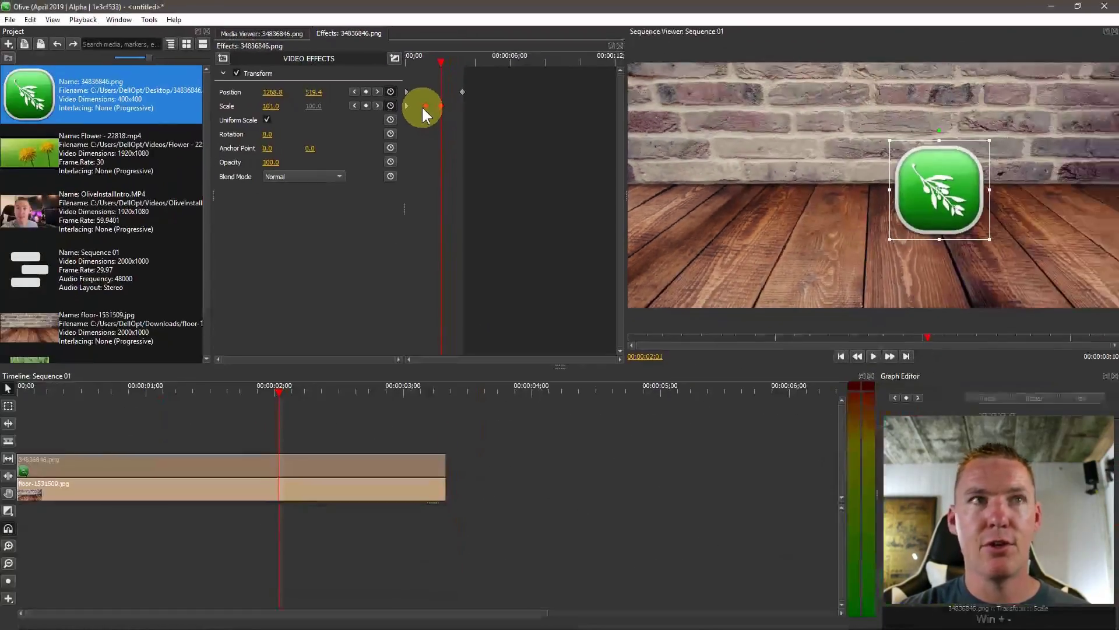
- Preview, lower the Scale keyframe to about 110, and preview the slide again
{"action": "left_click", "coordinate": [841, 355]}
{"action": "left_click", "coordinate": [872, 355]}
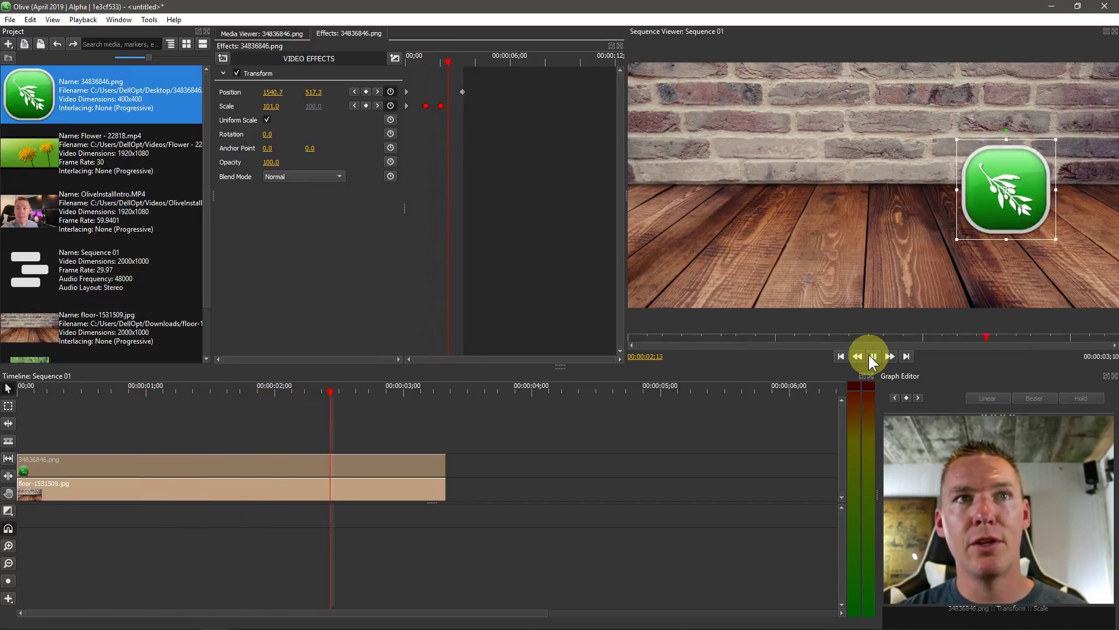
{"action": "left_click", "coordinate": [873, 355]}
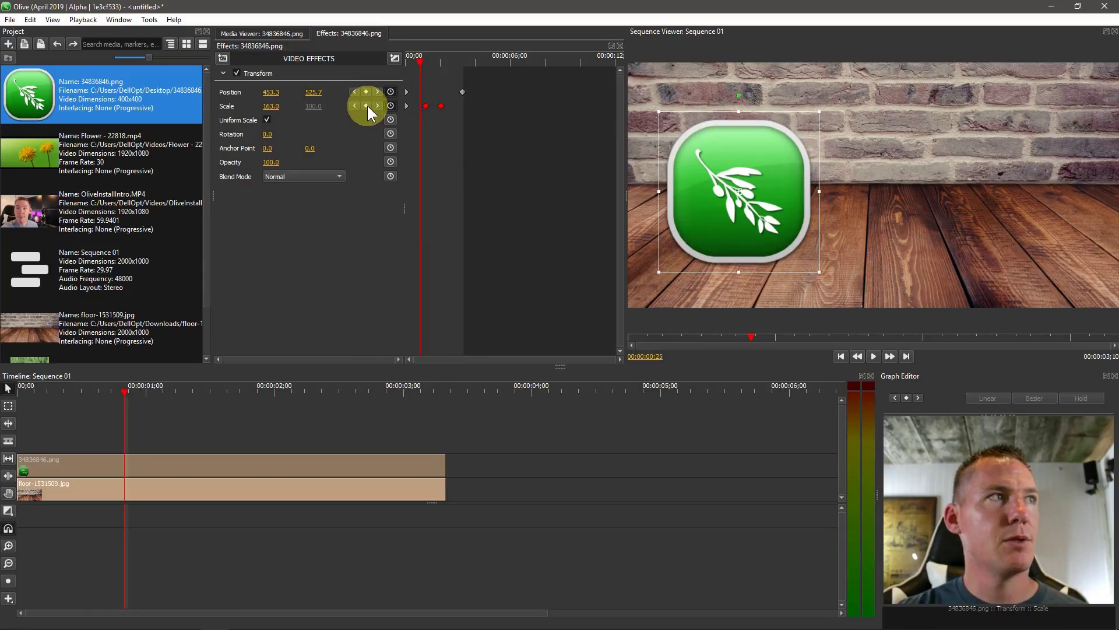
{"action": "left_click_drag", "start_coordinate": [271, 106], "coordinate": [274, 106]}
{"action": "left_click", "coordinate": [841, 356]}
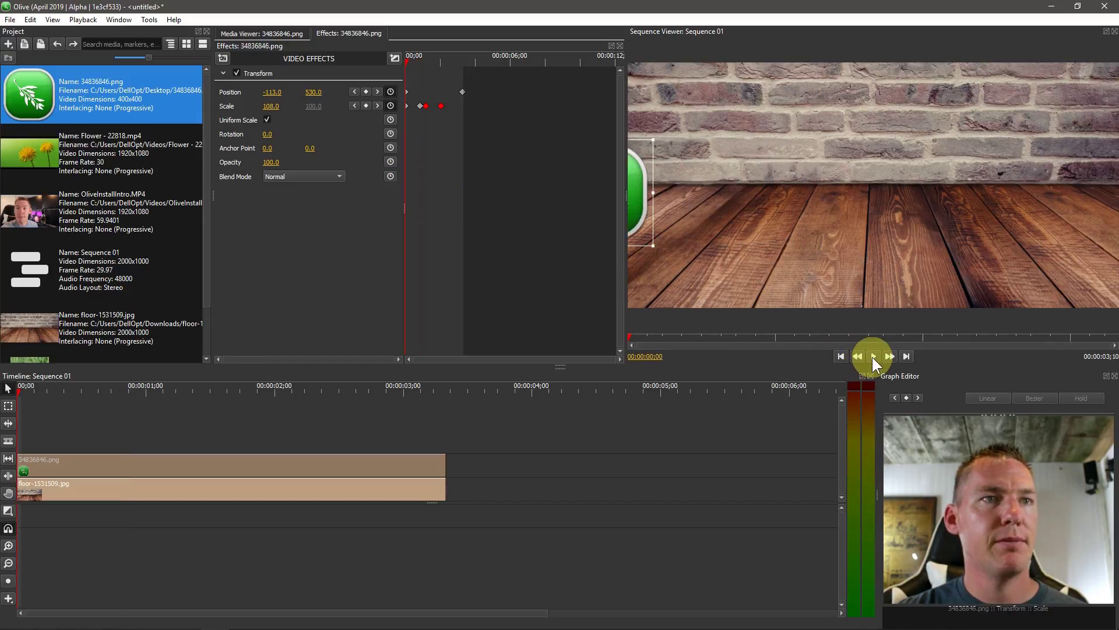
{"action": "left_click", "coordinate": [873, 356]}
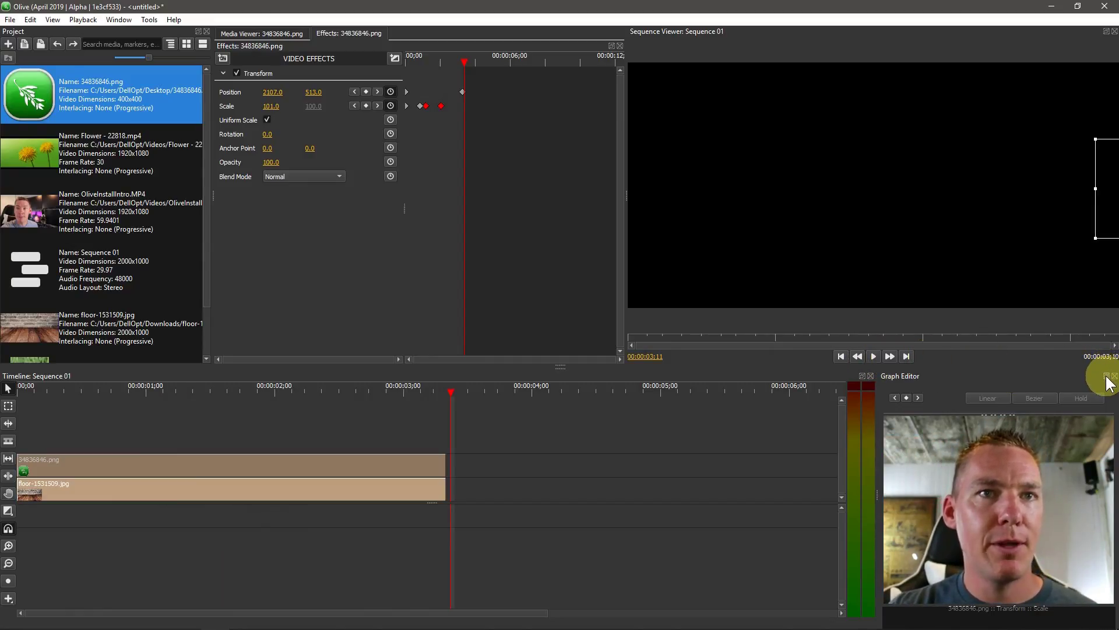
- Float the Graph Editor and set Scale to 161.6 at 1;11, then preview
{"action": "left_click_drag", "start_coordinate": [1099, 372], "coordinate": [568, 73]}
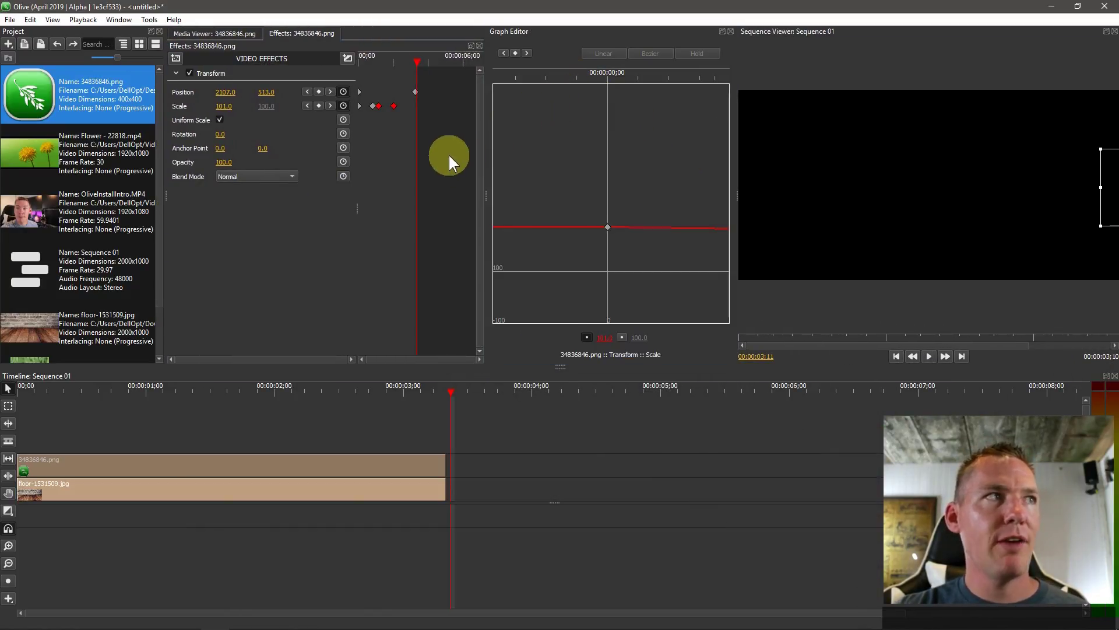
{"action": "left_click", "coordinate": [382, 62]}
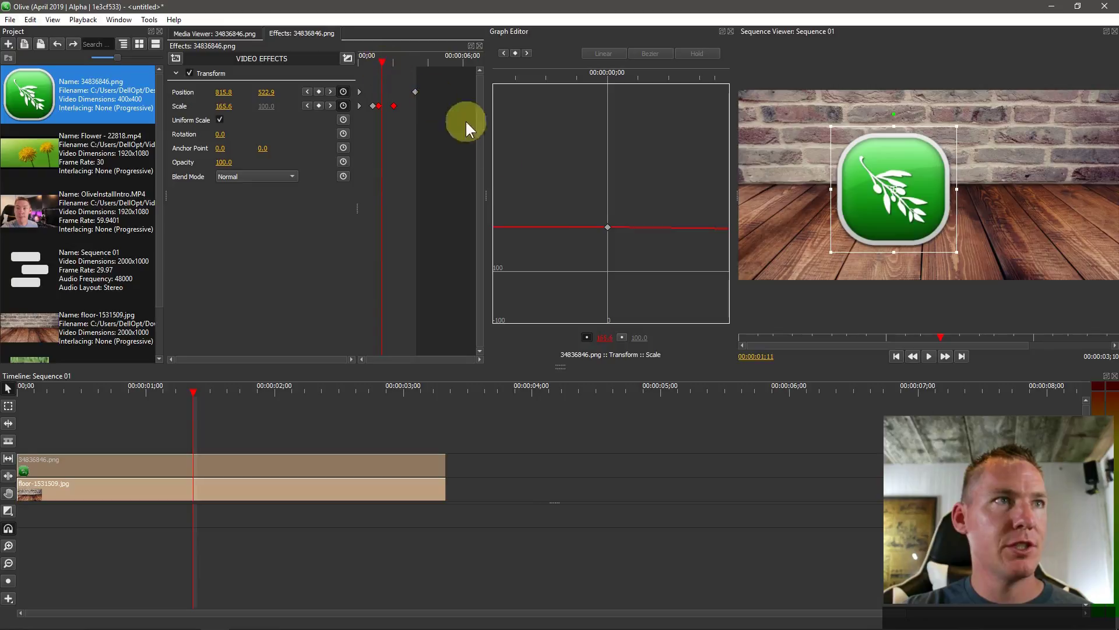
{"action": "mouse_move", "coordinate": [223, 106]}
{"action": "left_mouse_down"}
{"action": "mouse_move", "coordinate": [244, 106]}
{"action": "mouse_move", "coordinate": [221, 106]}
{"action": "left_mouse_up"}
{"action": "key", "text": "Home"}
{"action": "key", "text": "space"}
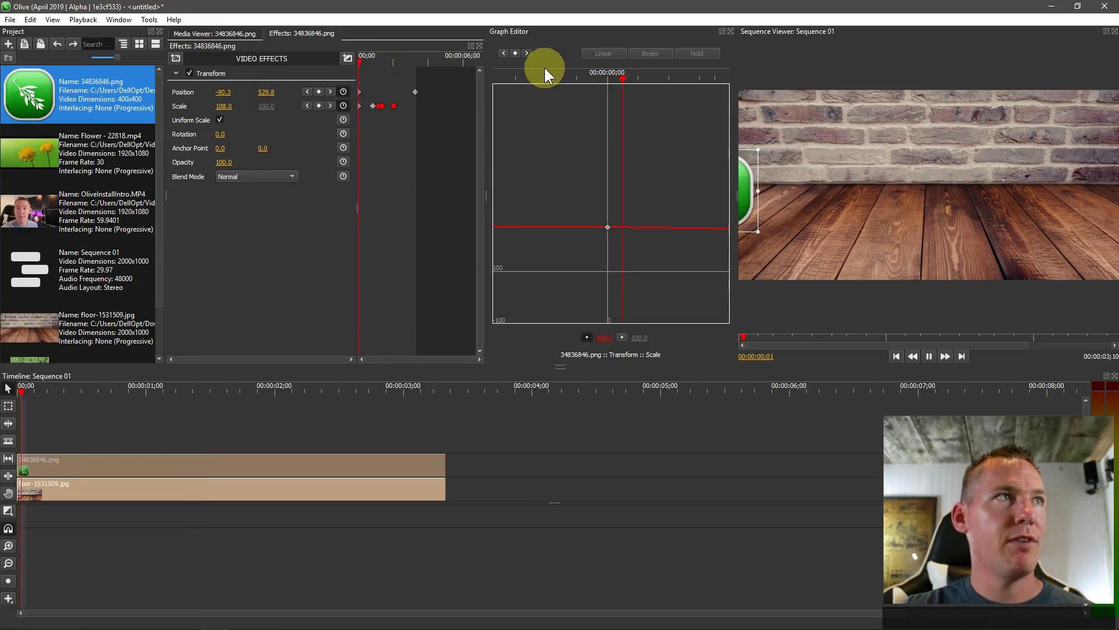
{"action": "key", "text": "space"}
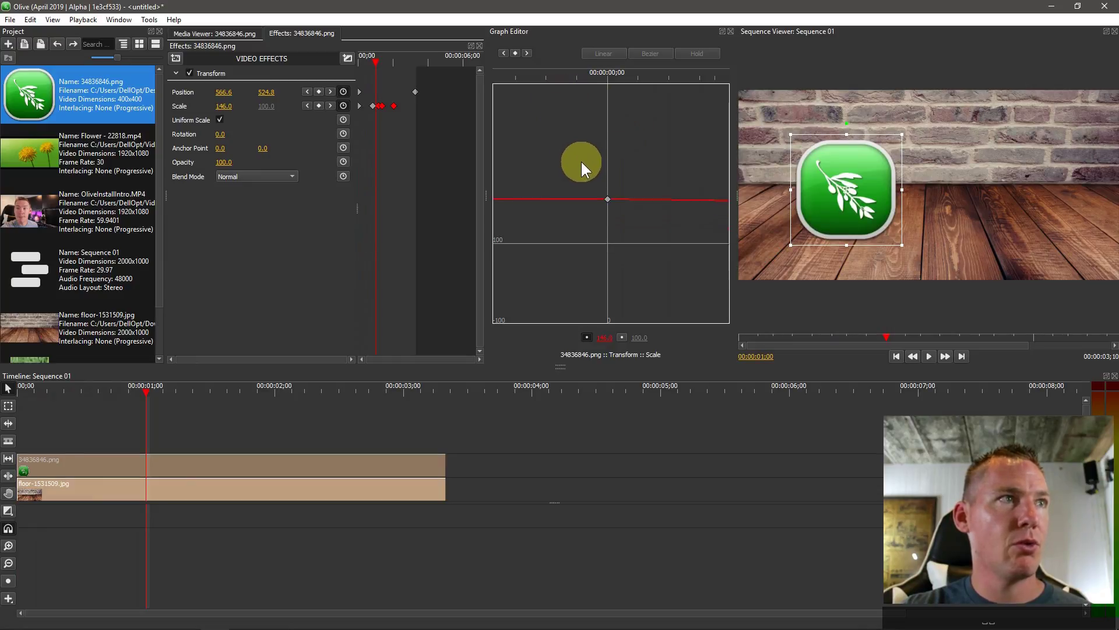
- Set the starting Scale to 124, step through the keyframes, and re-dock the Graph Editor
{"action": "left_click", "coordinate": [571, 78]}
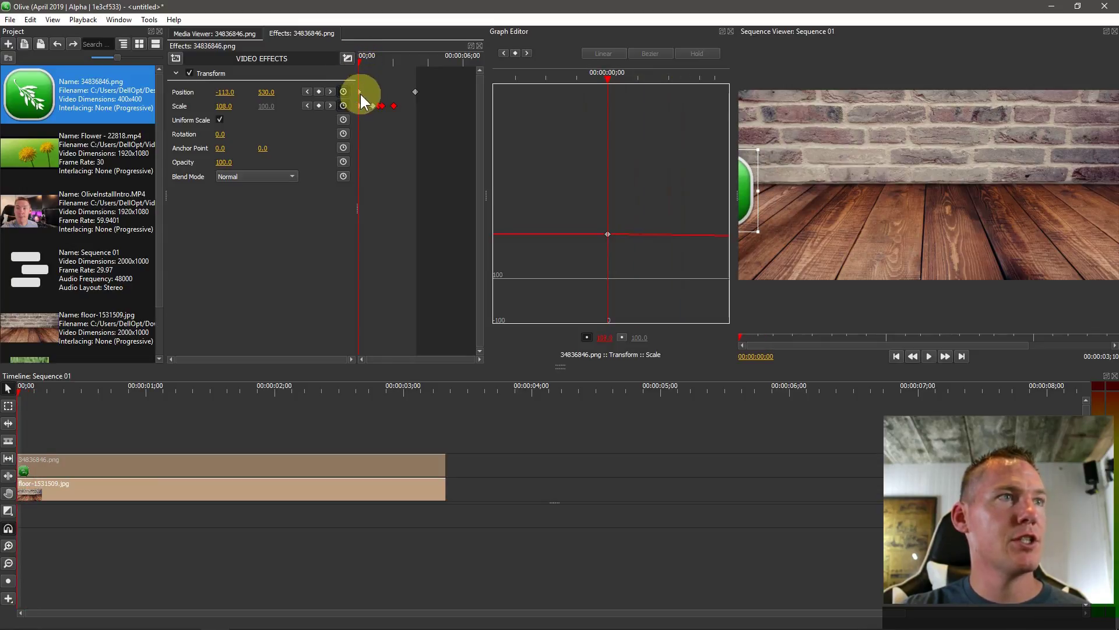
{"action": "mouse_move", "coordinate": [224, 106]}
{"action": "left_mouse_down"}
{"action": "mouse_move", "coordinate": [238, 106]}
{"action": "mouse_move", "coordinate": [225, 106]}
{"action": "left_mouse_up"}
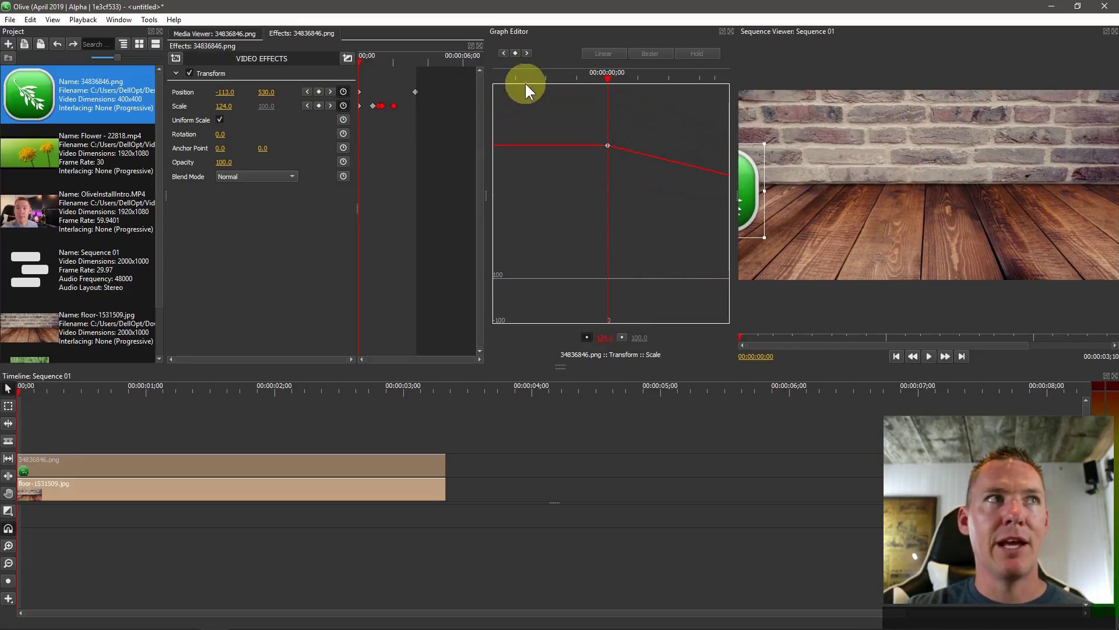
{"action": "left_click", "coordinate": [526, 52]}
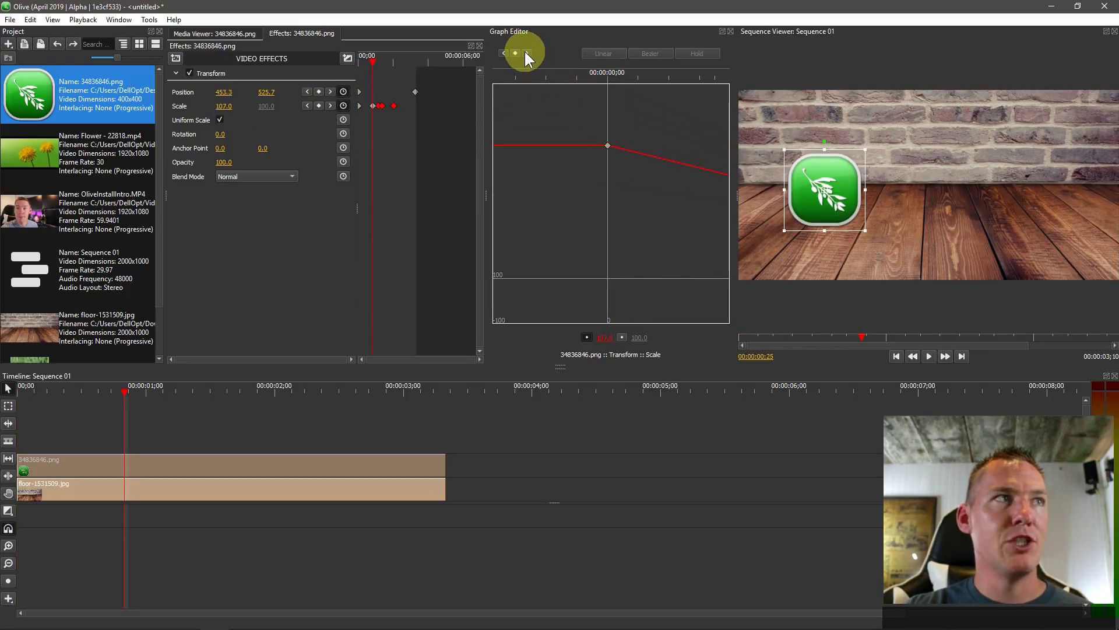
{"action": "left_click", "coordinate": [525, 53]}
{"action": "key", "text": "space"}
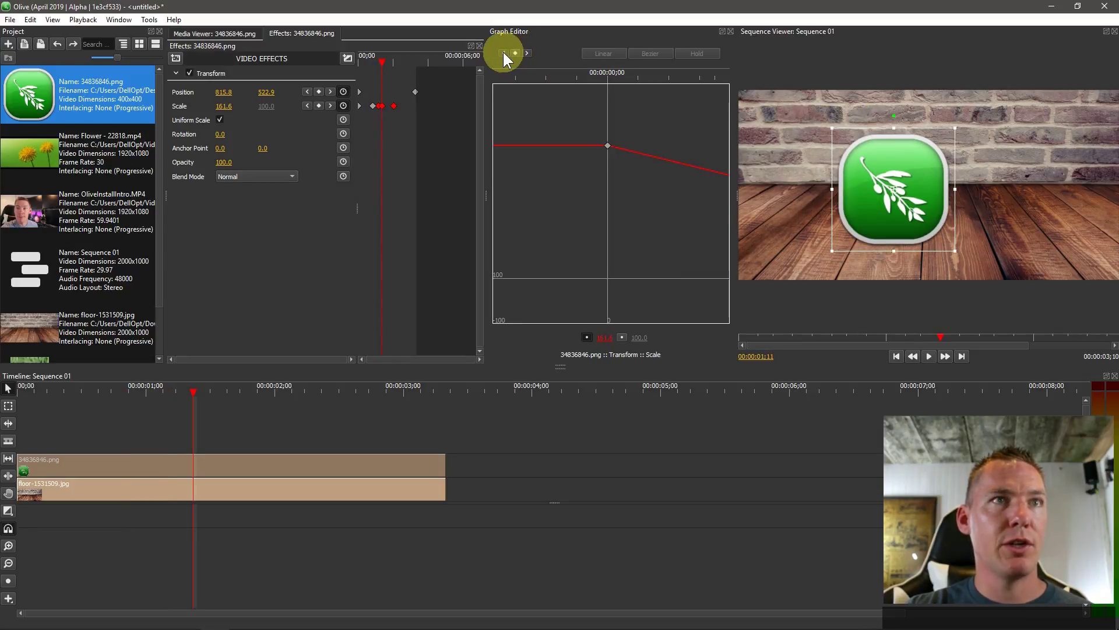
{"action": "left_click", "coordinate": [502, 50]}
{"action": "left_click", "coordinate": [503, 50]}
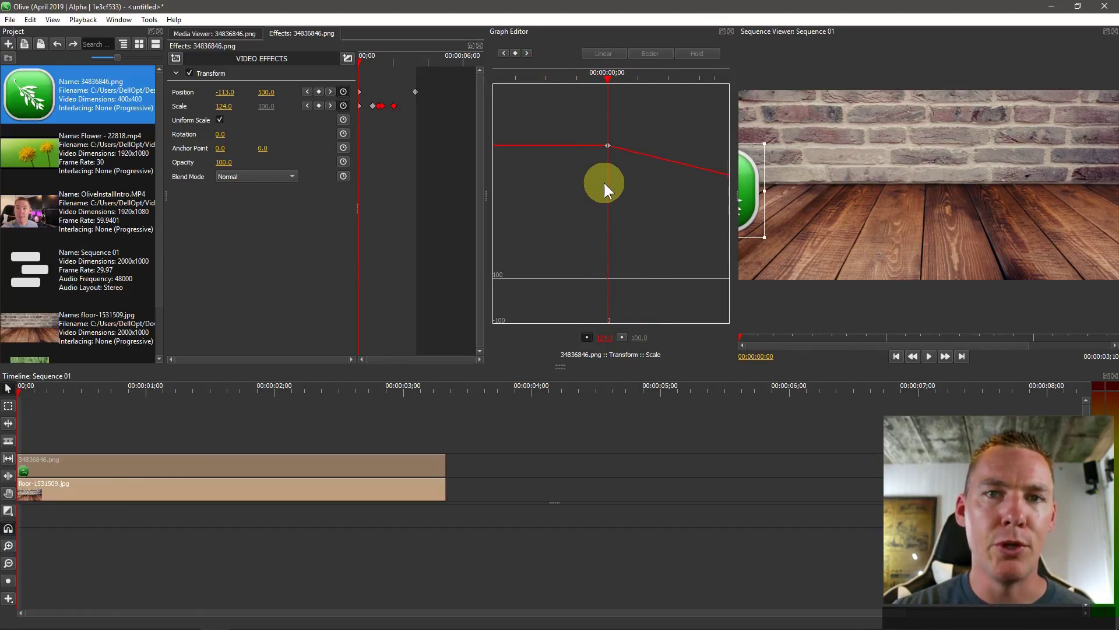
{"action": "left_click", "coordinate": [723, 31]}
{"action": "left_click_drag", "start_coordinate": [666, 20], "coordinate": [1060, 408]}
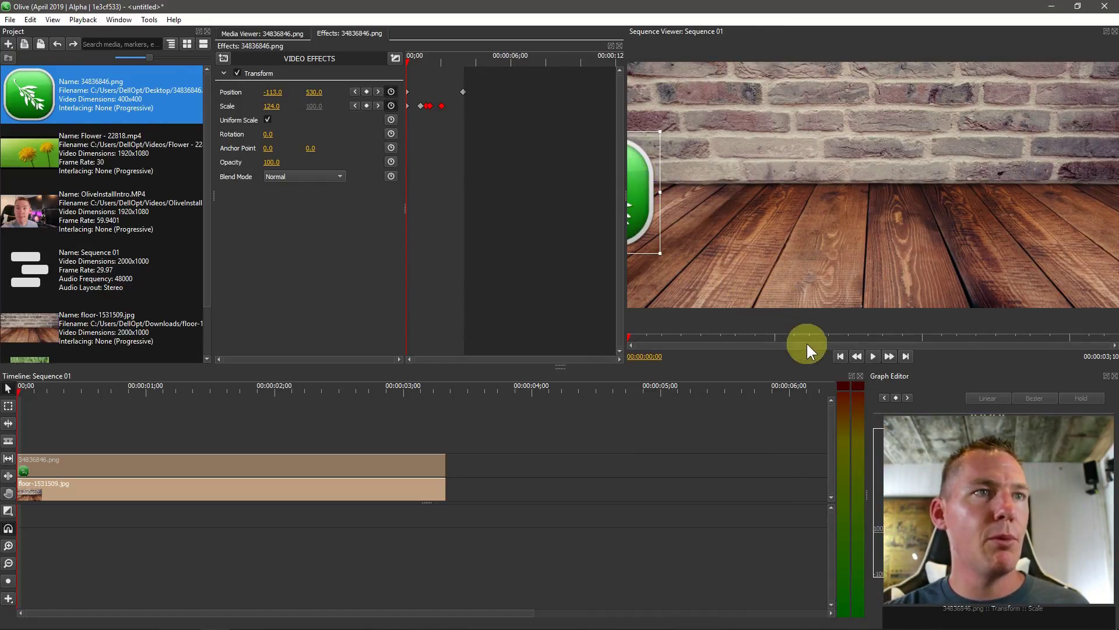
- Set the logo's Rotation to -29, checking at 1;13 and 2;07, then preview playback
{"action": "left_click_drag", "start_coordinate": [754, 338], "coordinate": [839, 336]}
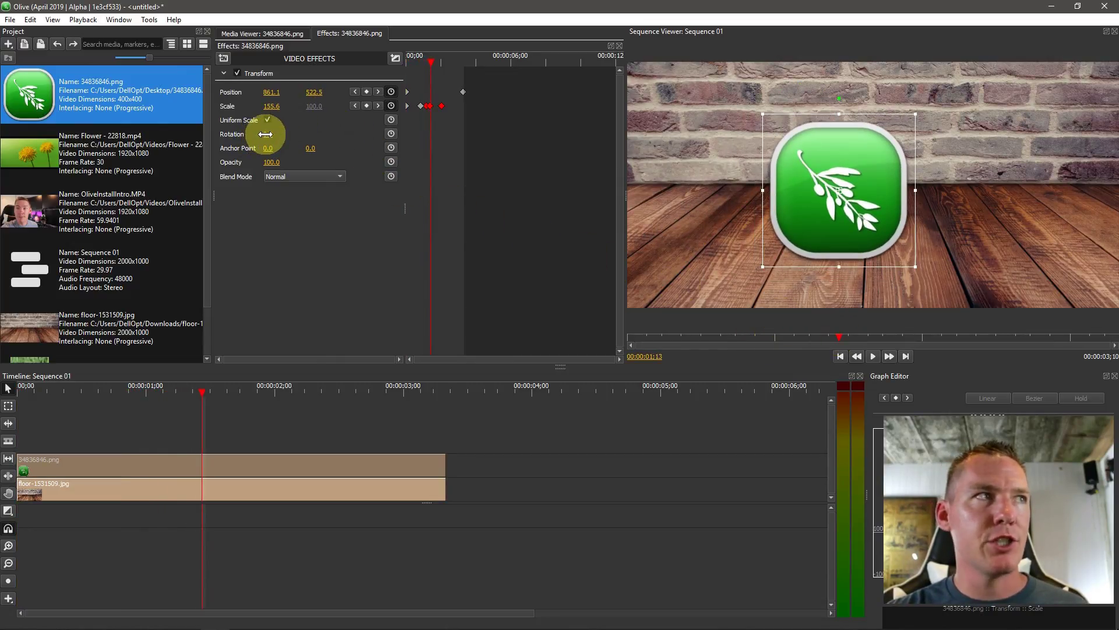
{"action": "left_click_drag", "start_coordinate": [265, 134], "coordinate": [432, 229]}
{"action": "left_click_drag", "start_coordinate": [848, 330], "coordinate": [957, 335]}
{"action": "left_click_drag", "start_coordinate": [267, 134], "coordinate": [273, 132]}
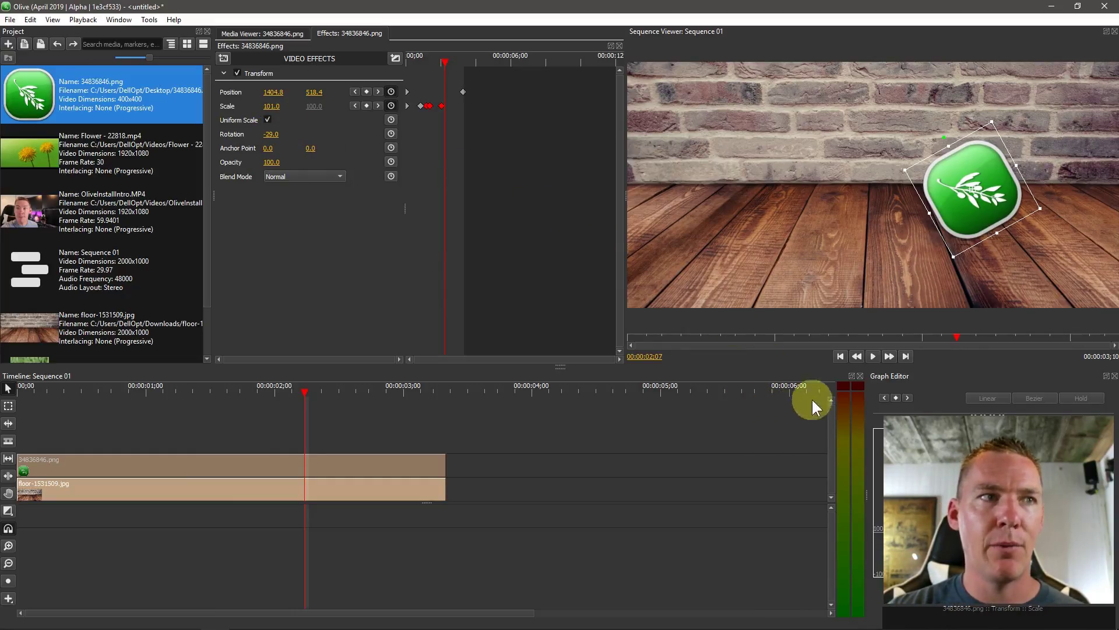
{"action": "left_click", "coordinate": [840, 356]}
{"action": "left_click", "coordinate": [873, 357]}
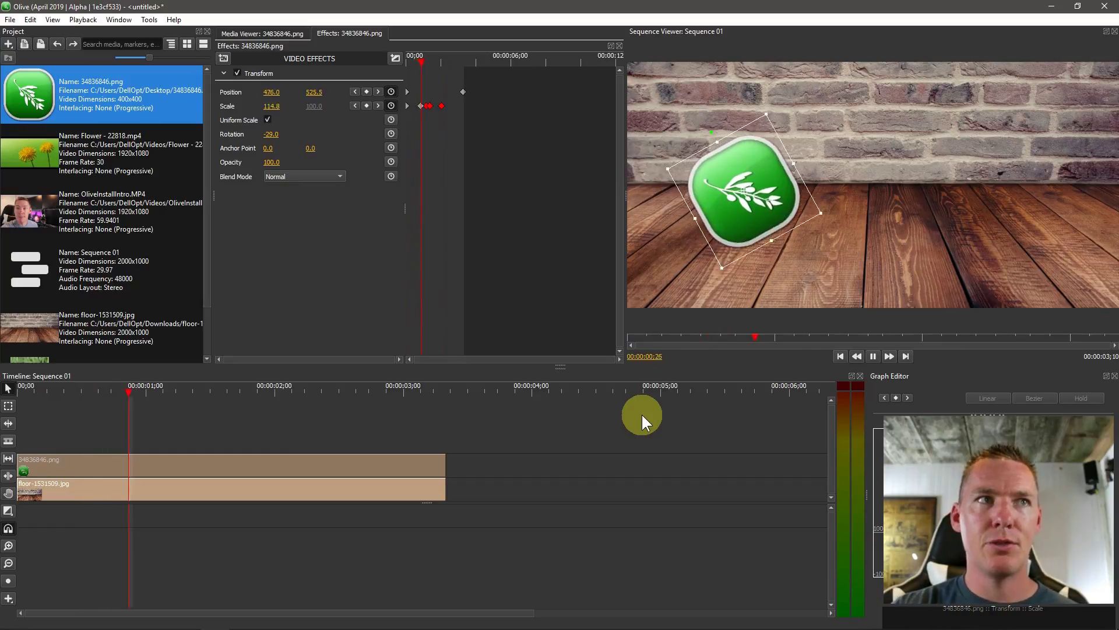
{"action": "left_click", "coordinate": [874, 356]}
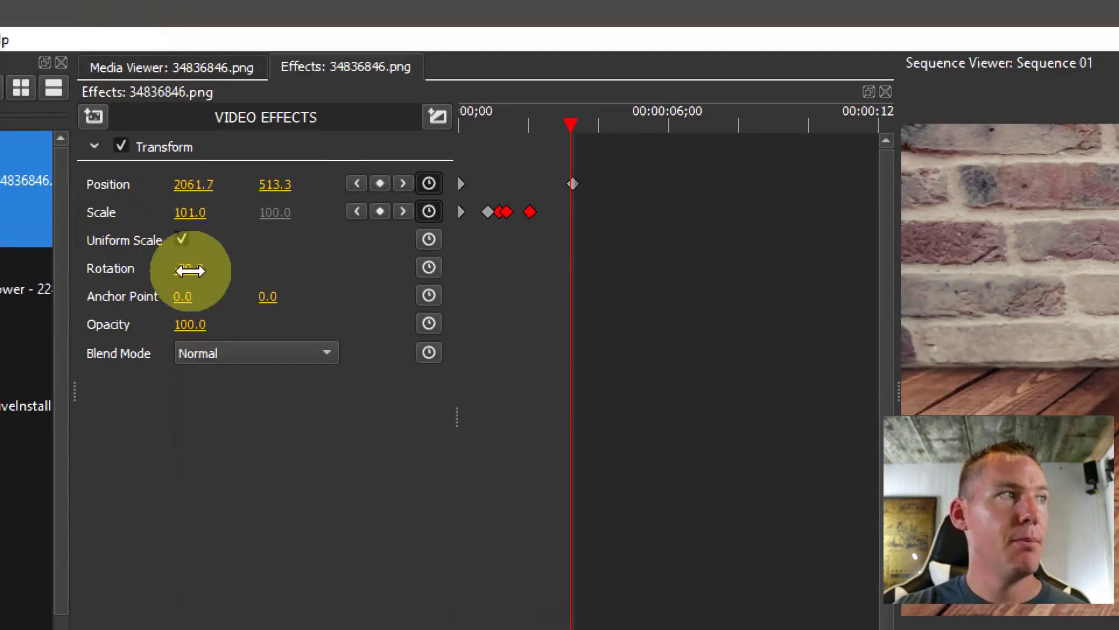
- Keyframe the logo's Rotation at -268 degrees at 00;00, then play back the spin
{"action": "left_click", "coordinate": [429, 268]}
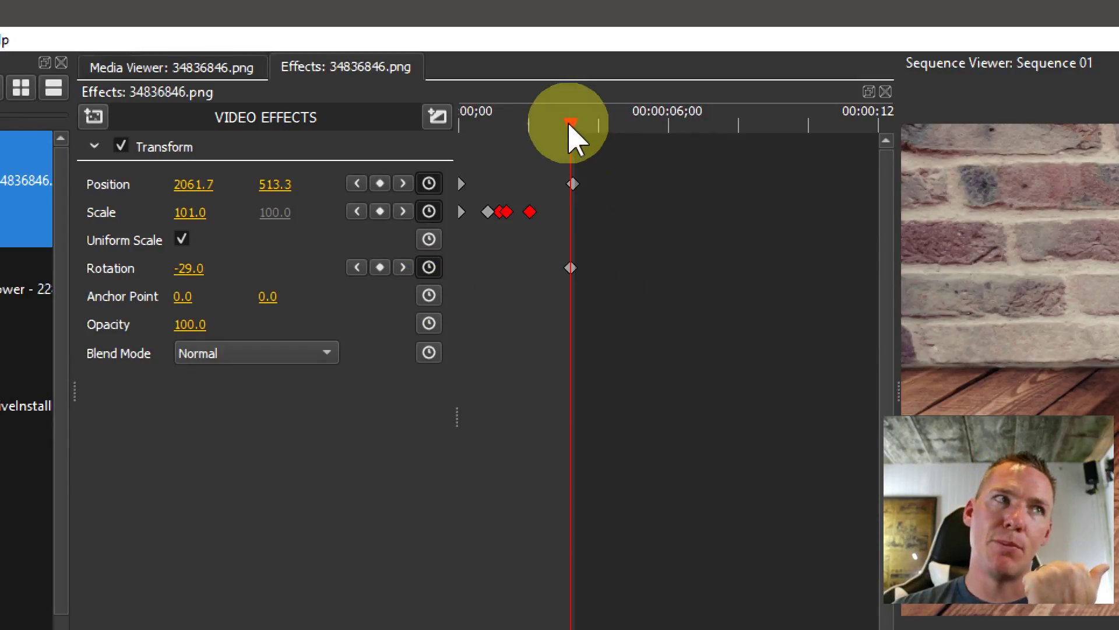
{"action": "left_click_drag", "start_coordinate": [571, 132], "coordinate": [473, 145]}
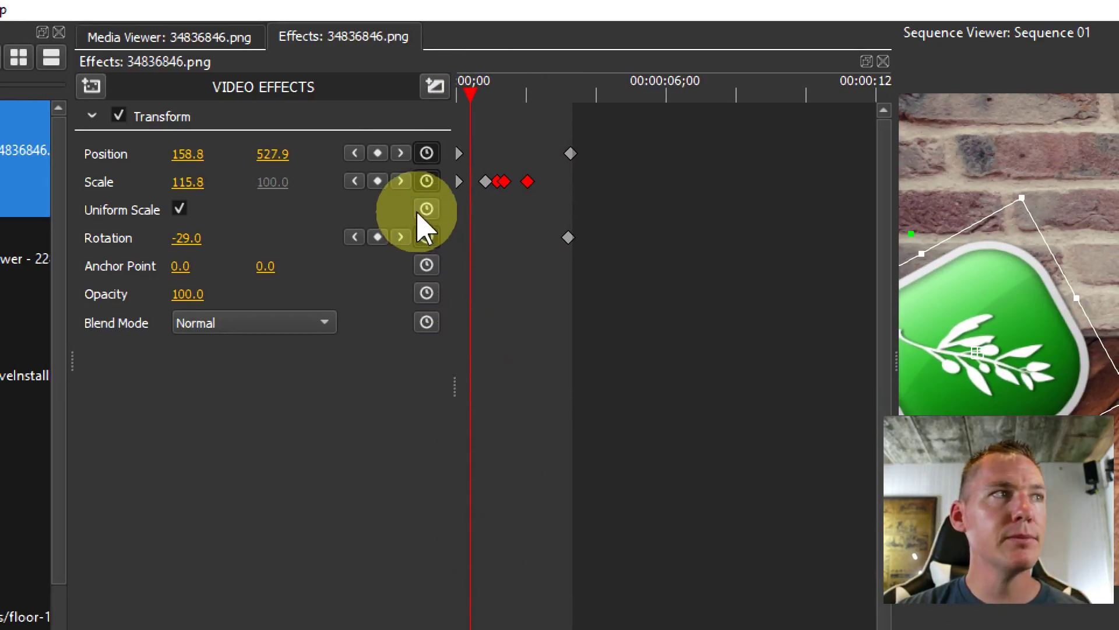
{"action": "left_click", "coordinate": [377, 237]}
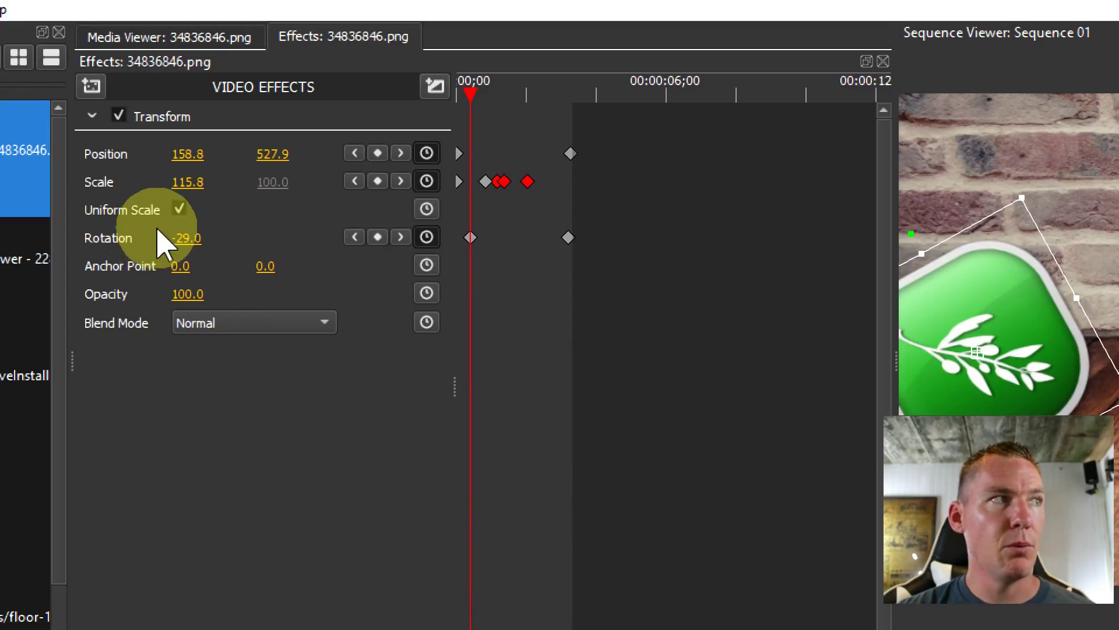
{"action": "left_click_drag", "start_coordinate": [184, 238], "coordinate": [180, 237]}
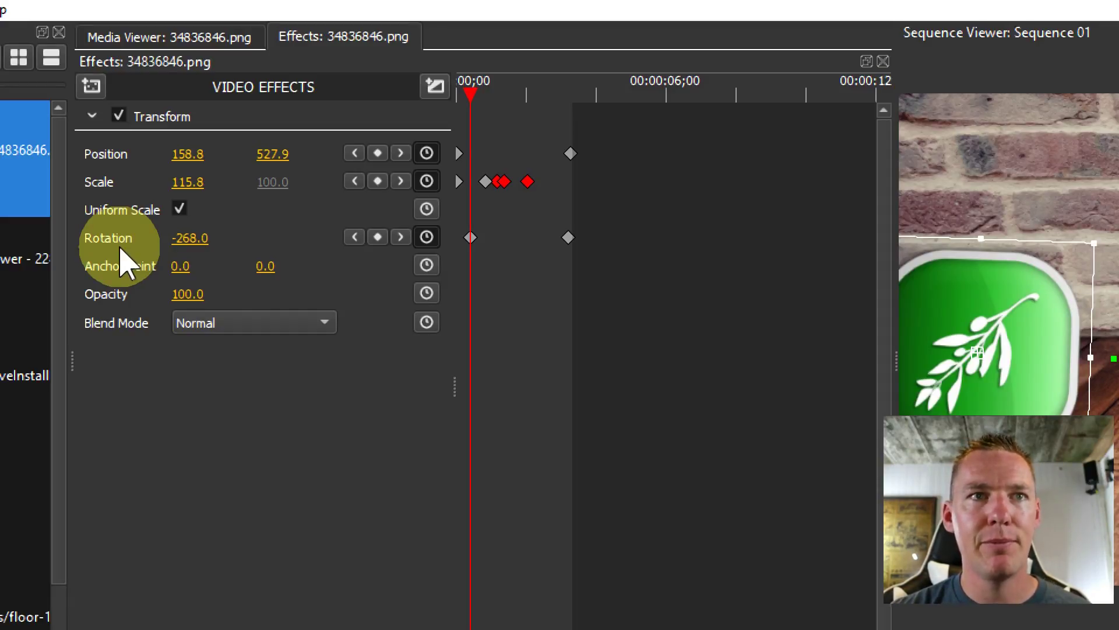
{"action": "key", "text": "space"}
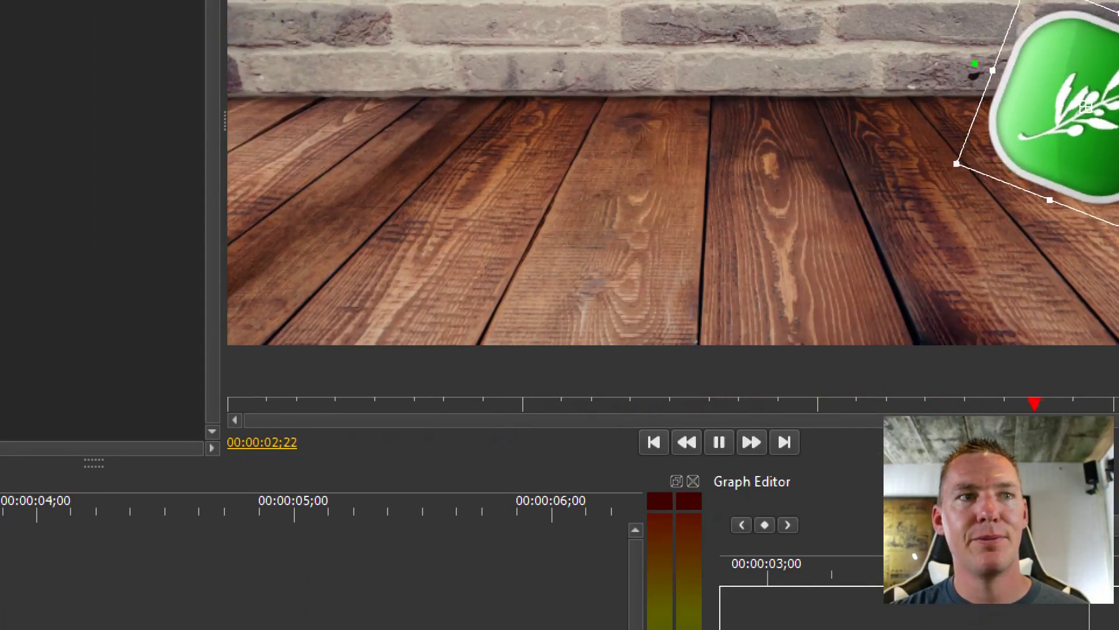
{"action": "key", "text": "space"}
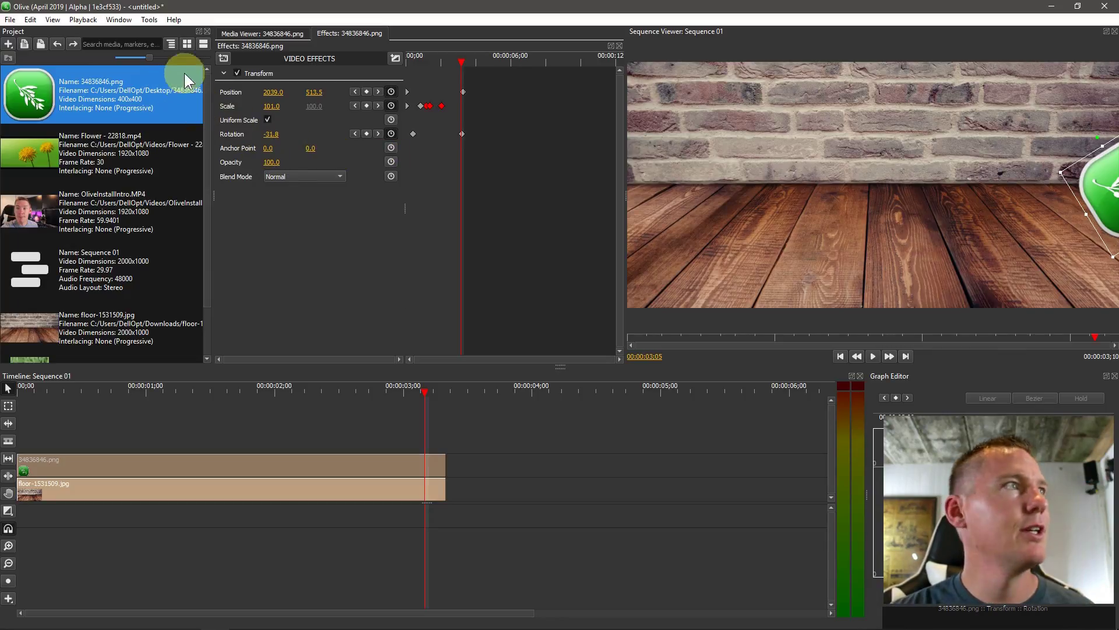
- Add a Color Correction effect to the logo and keyframe its Temperature at 6267
{"action": "left_click", "coordinate": [225, 57]}
{"action": "mouse_move", "coordinate": [257, 81]}
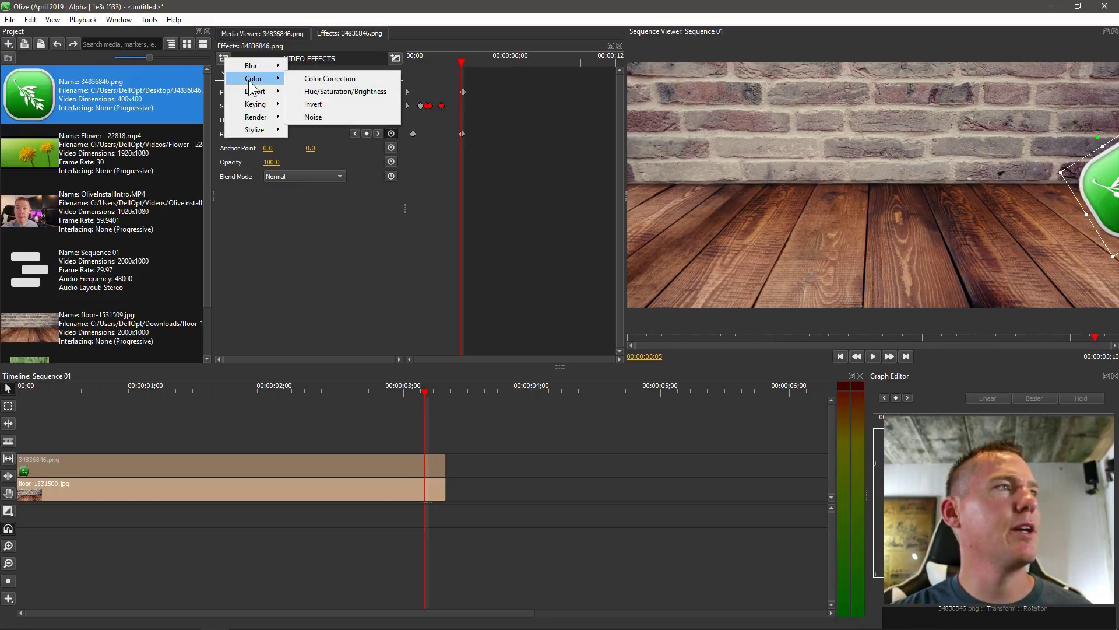
{"action": "left_click", "coordinate": [326, 78]}
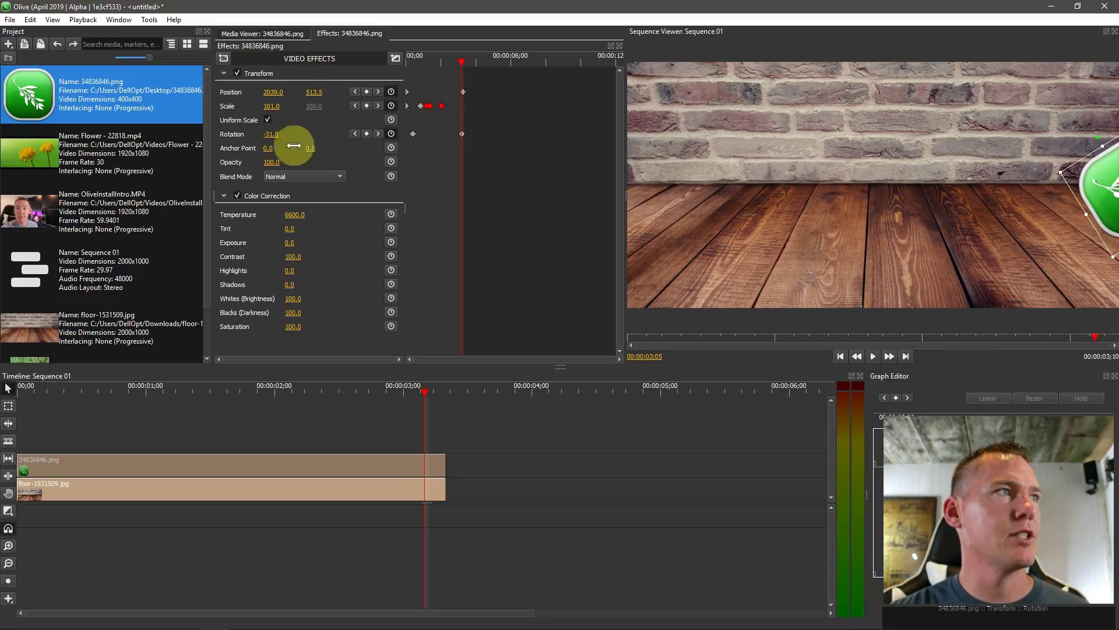
{"action": "left_click", "coordinate": [391, 214]}
{"action": "left_click_drag", "start_coordinate": [295, 215], "coordinate": [288, 214]}
{"action": "left_click", "coordinate": [366, 214]}
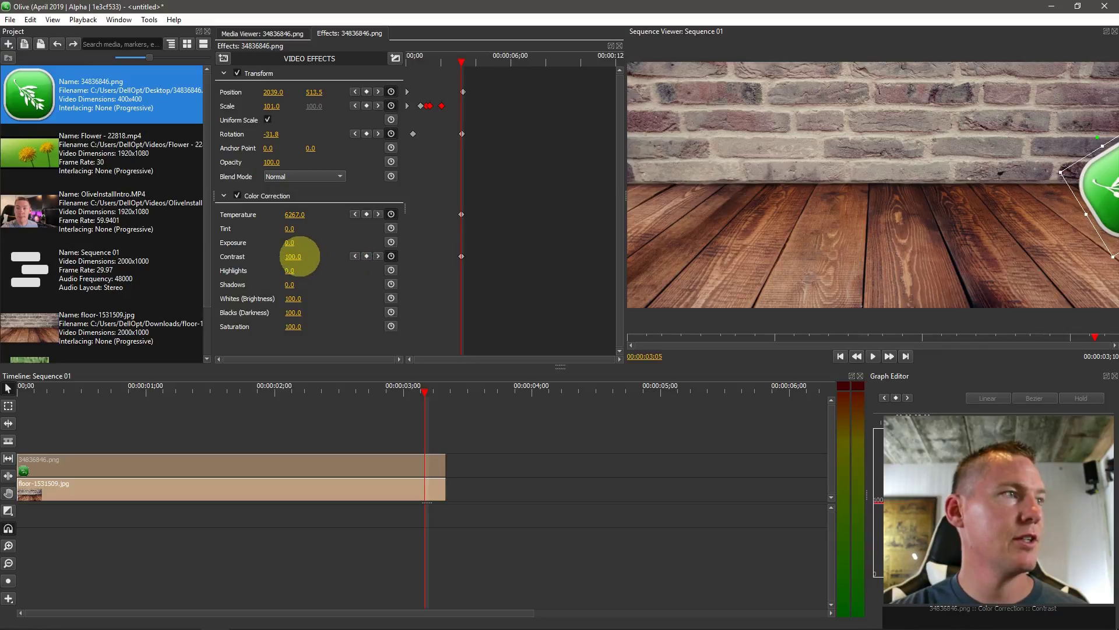
- Keyframe Contrast at 0 and at about 97 at 01;06, then preview the animation
{"action": "left_click_drag", "start_coordinate": [295, 257], "coordinate": [301, 257]}
{"action": "left_click", "coordinate": [389, 256]}
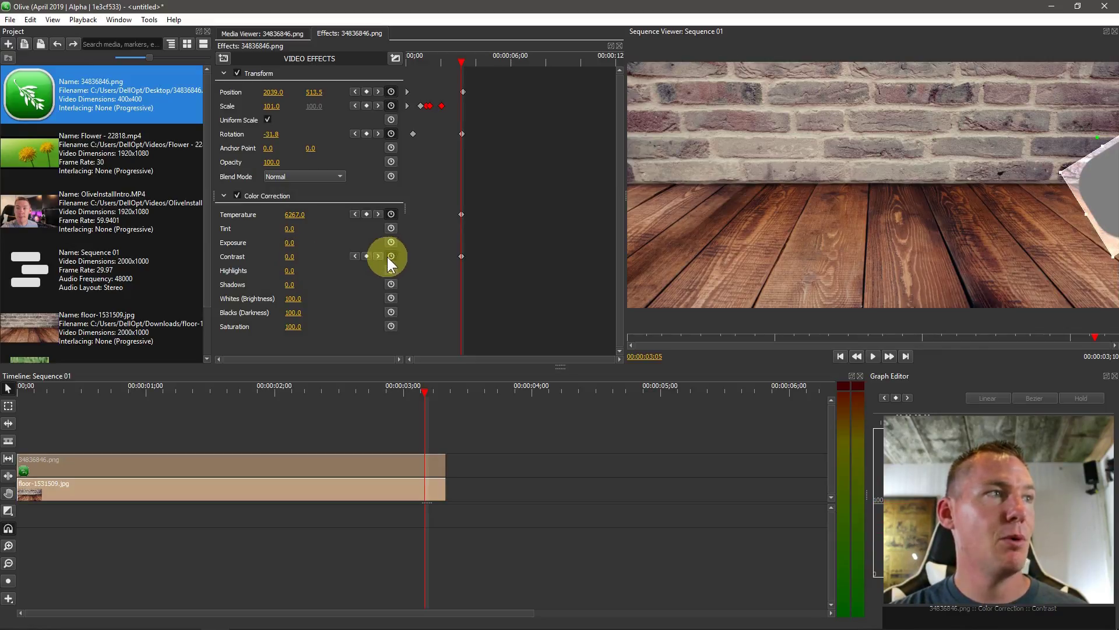
{"action": "left_click_drag", "start_coordinate": [435, 62], "coordinate": [427, 60]}
{"action": "left_click_drag", "start_coordinate": [292, 255], "coordinate": [286, 257]}
{"action": "left_click", "coordinate": [873, 356]}
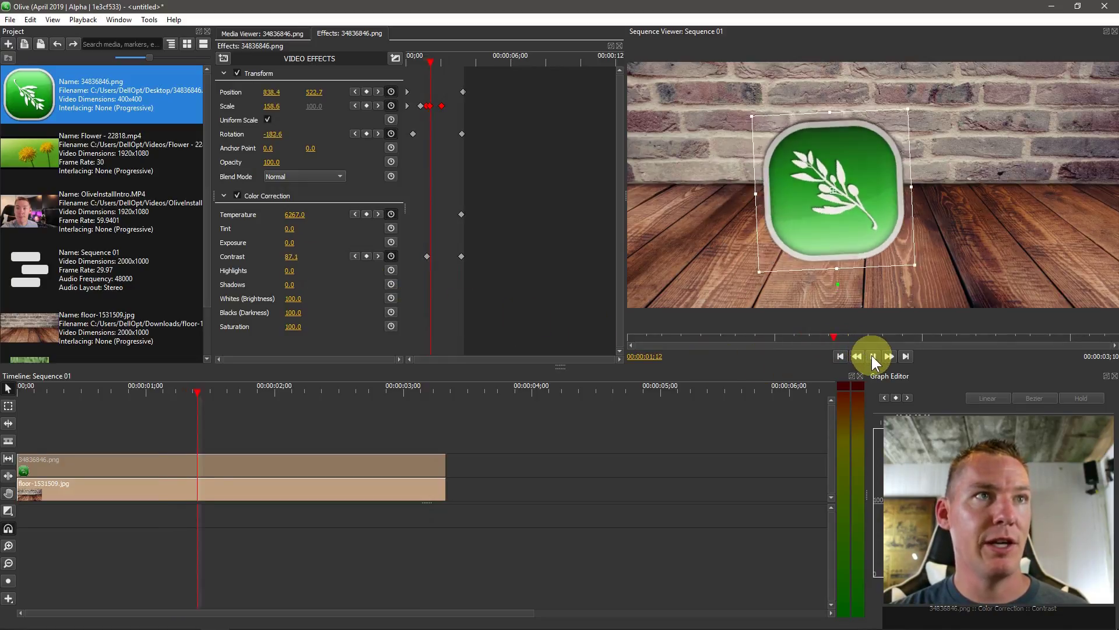
{"action": "left_click", "coordinate": [873, 356]}
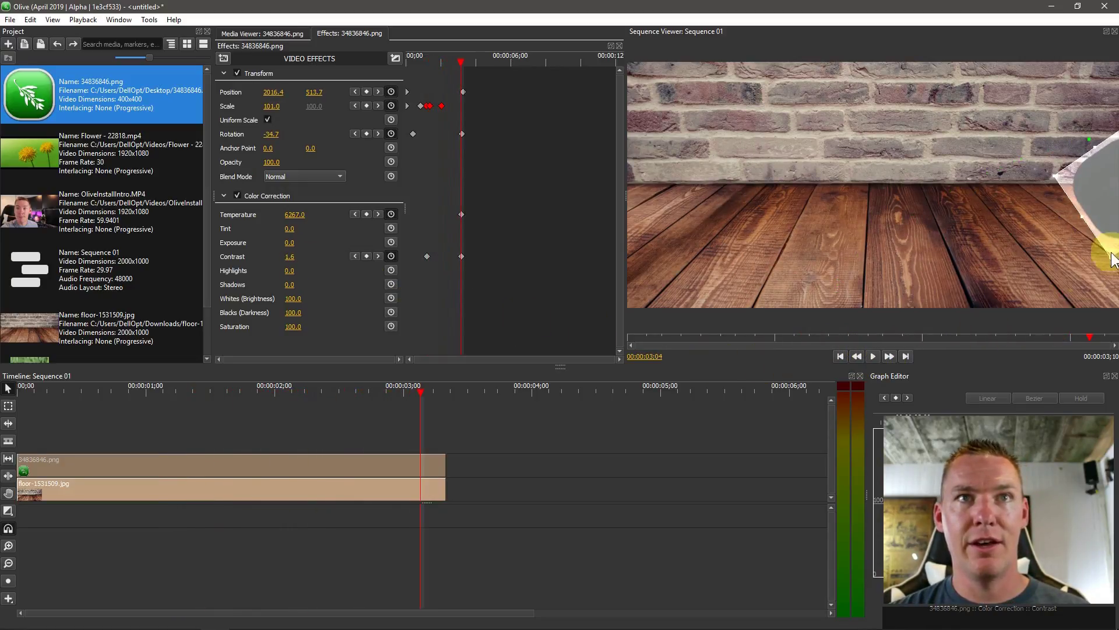